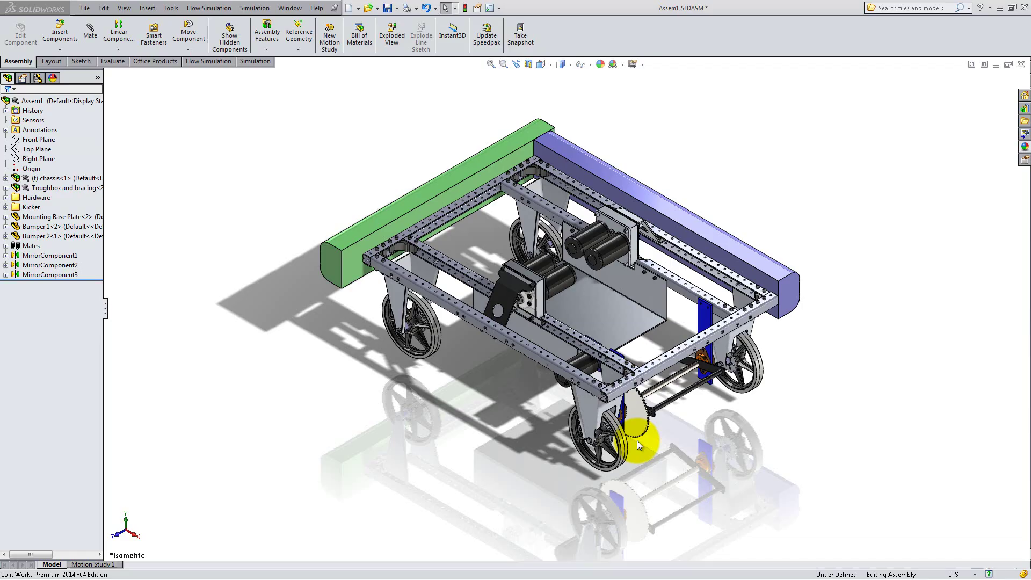
Step: Hide the T Brace component to expose the gearbox and its sprocket
{"action": "right_click", "coordinate": [508, 299]}
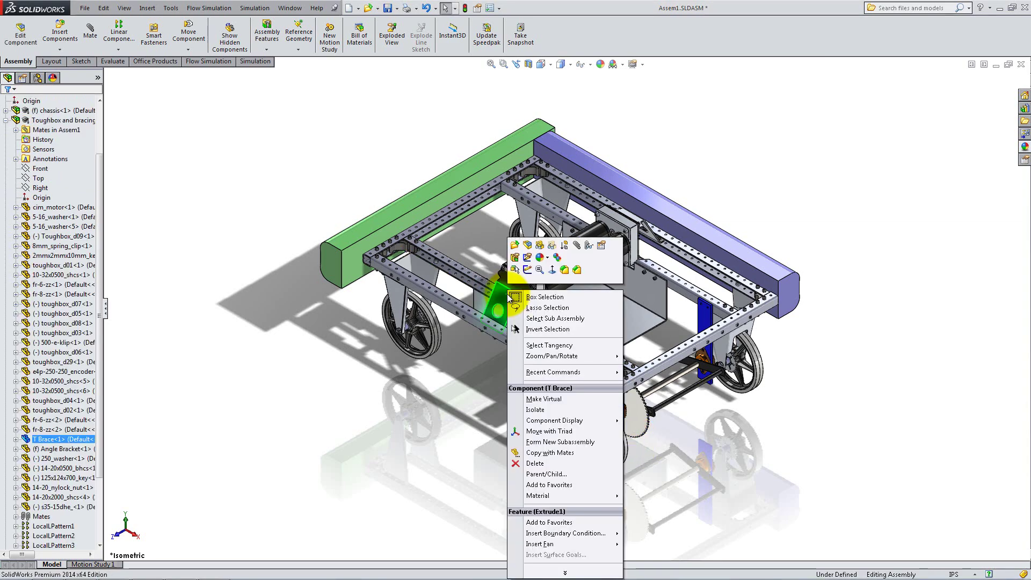
{"action": "left_click", "coordinate": [542, 246]}
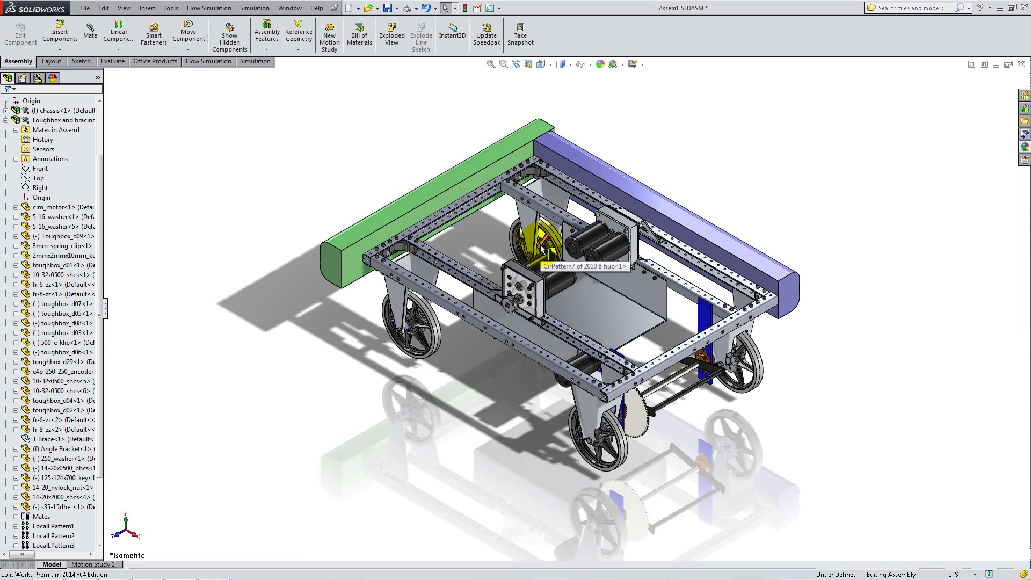
Step: Create PLANE1 as a mid plane between the gearbox sprocket's front and back faces
{"action": "left_click", "coordinate": [298, 50]}
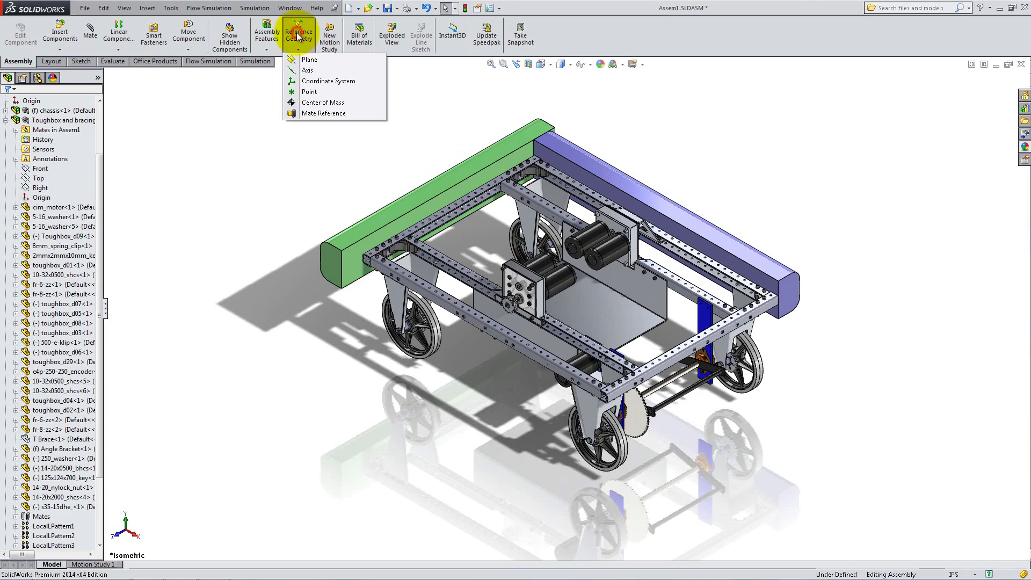
{"action": "left_click", "coordinate": [310, 61]}
{"action": "scroll", "coordinate": [520, 310], "scroll_direction": "down", "scroll_amount": 10}
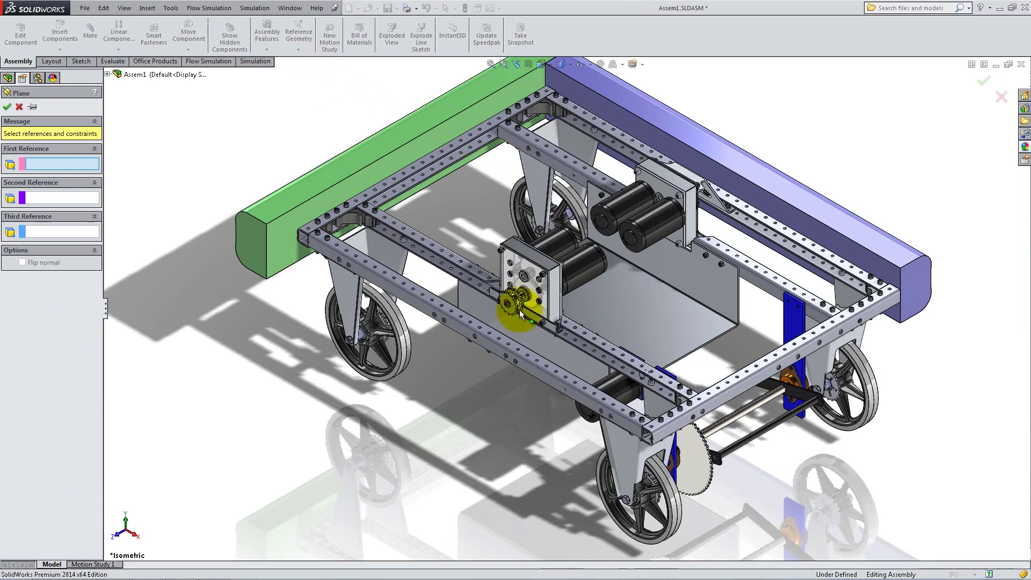
{"action": "left_click", "coordinate": [530, 309]}
{"action": "middle_click_drag", "start_coordinate": [538, 309], "coordinate": [472, 302]}
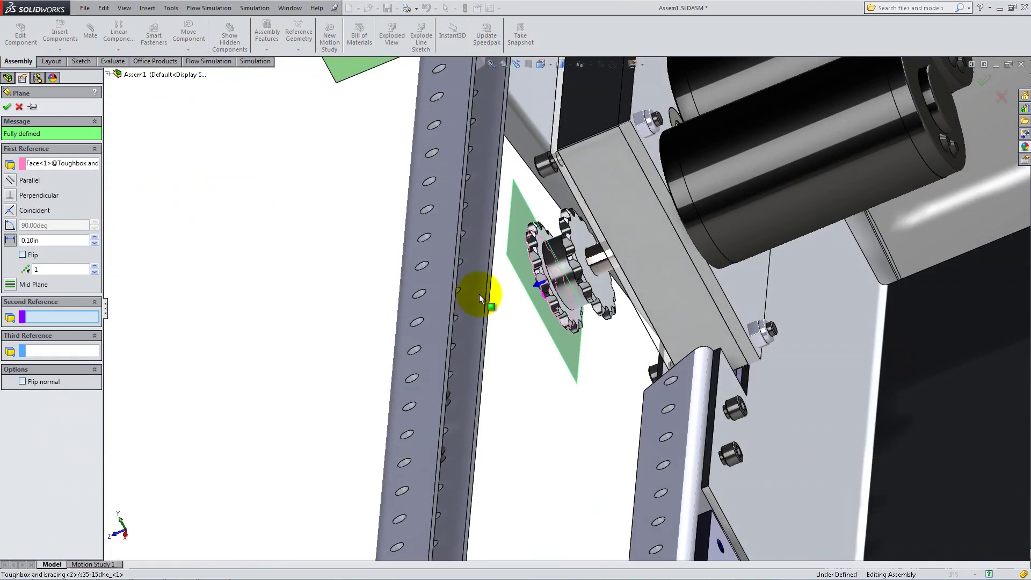
{"action": "left_click", "coordinate": [550, 241]}
{"action": "middle_click_drag", "start_coordinate": [556, 240], "coordinate": [575, 283]}
{"action": "left_click", "coordinate": [7, 106]}
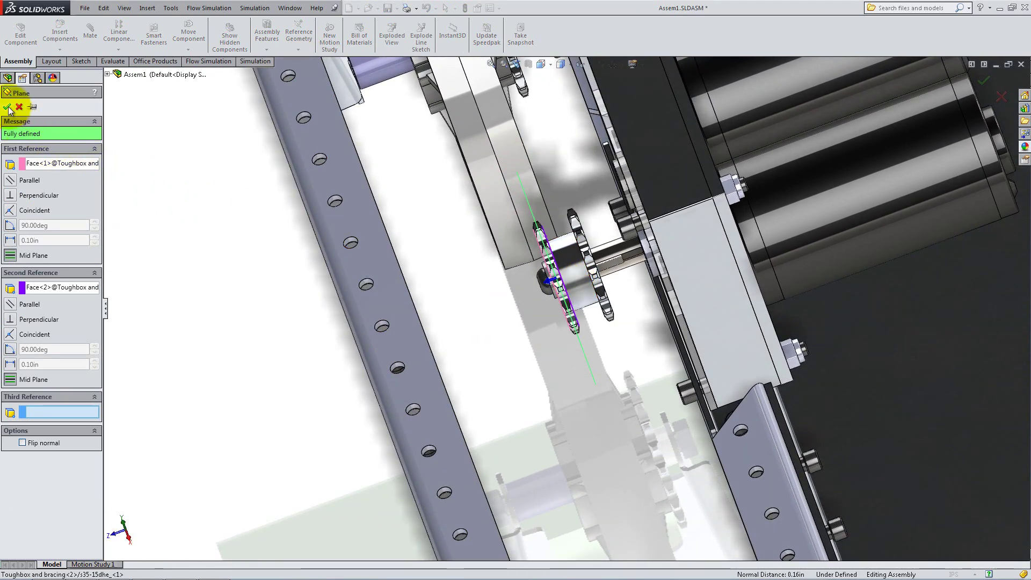
{"action": "left_click", "coordinate": [7, 119]}
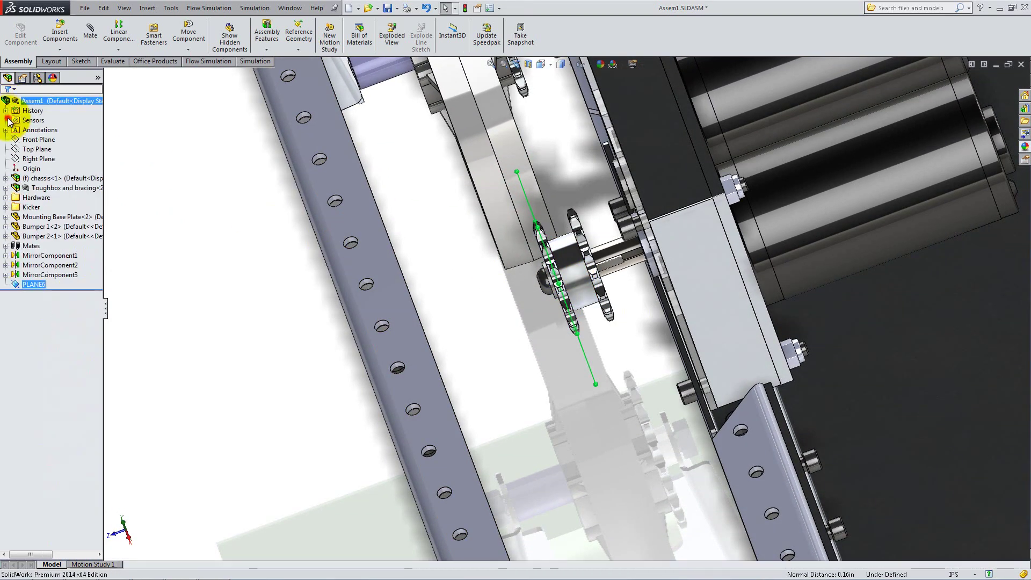
{"action": "left_click", "coordinate": [218, 97]}
{"action": "left_click", "coordinate": [262, 40]}
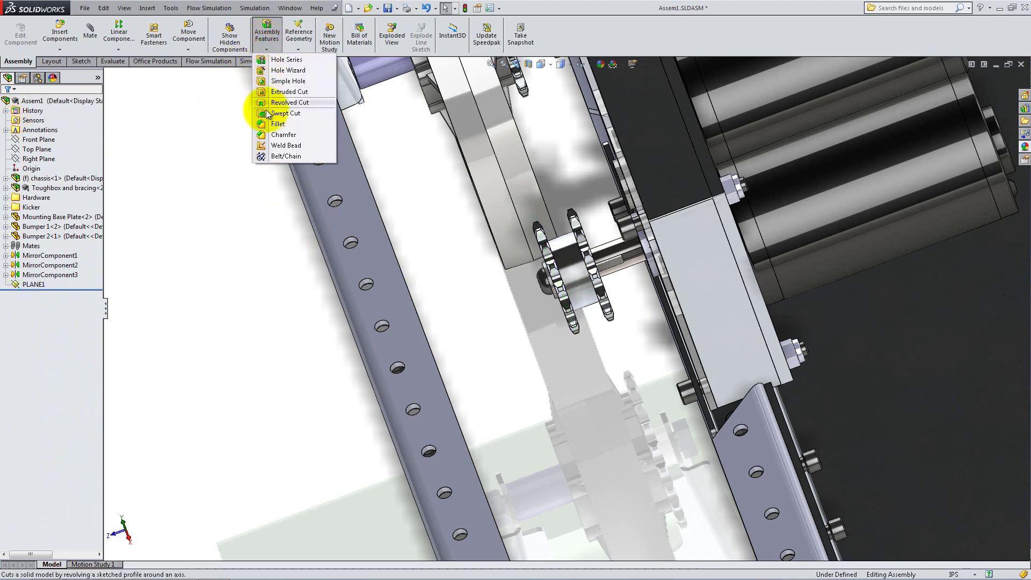
Step: Start a Belt/Chain feature with the gearbox sprocket and wheel sprocket as members
{"action": "left_click", "coordinate": [270, 155]}
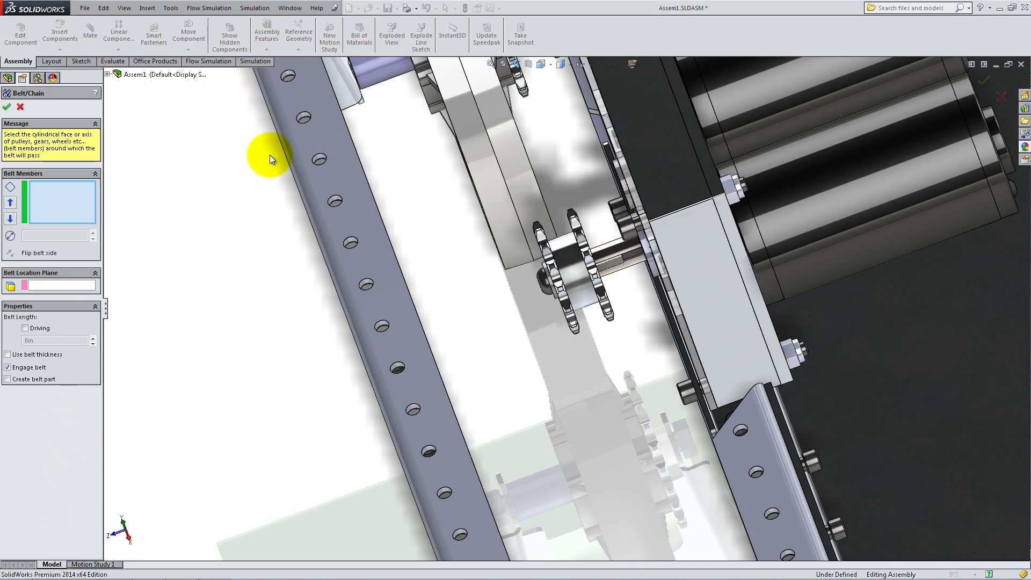
{"action": "scroll", "coordinate": [555, 269], "scroll_direction": "down", "scroll_amount": 5}
{"action": "left_click", "coordinate": [565, 278]}
{"action": "middle_click_drag", "start_coordinate": [564, 279], "coordinate": [541, 293]}
{"action": "scroll", "coordinate": [541, 292], "scroll_direction": "up", "scroll_amount": 15}
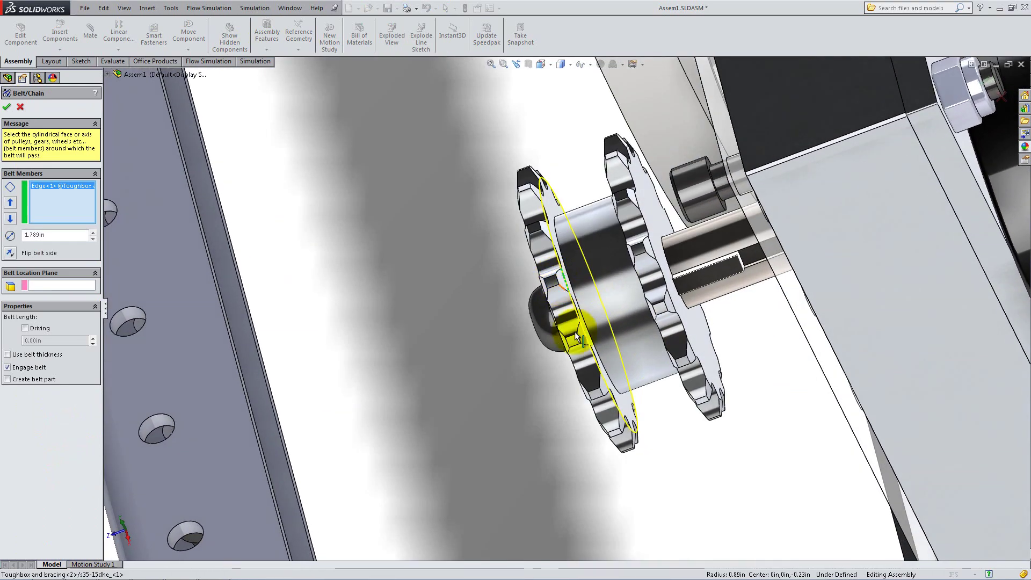
{"action": "scroll", "coordinate": [608, 400], "scroll_direction": "down", "scroll_amount": 10}
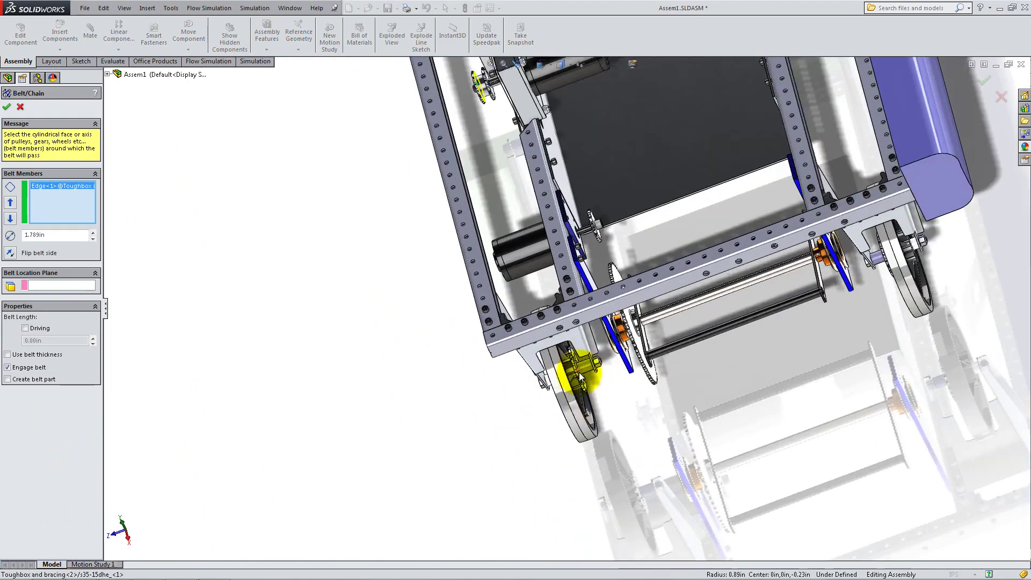
{"action": "scroll", "coordinate": [536, 263], "scroll_direction": "down", "scroll_amount": 3}
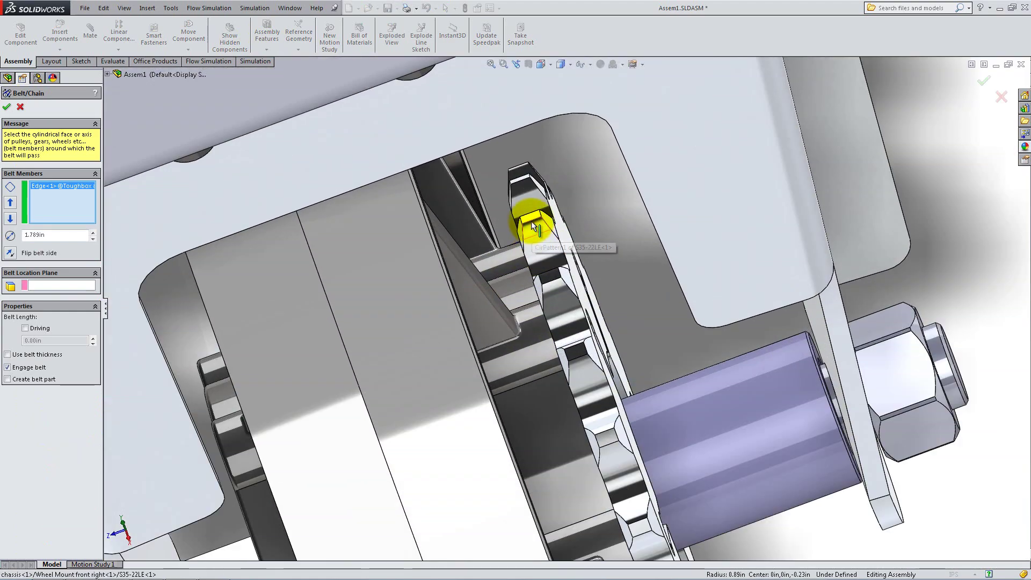
{"action": "left_click", "coordinate": [530, 220]}
{"action": "scroll", "coordinate": [531, 217], "scroll_direction": "up", "scroll_amount": 8}
{"action": "scroll", "coordinate": [531, 217], "scroll_direction": "up", "scroll_amount": 10}
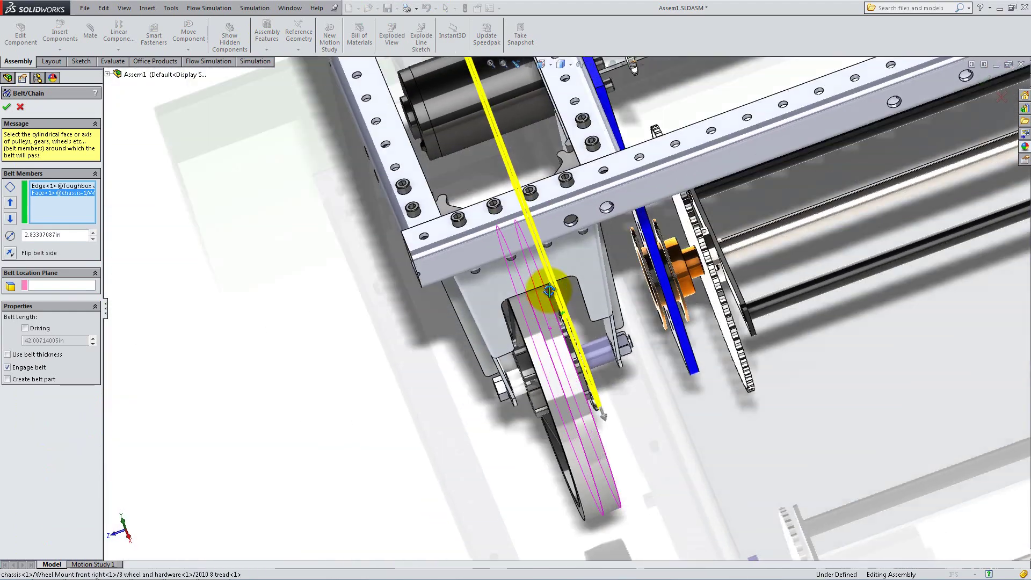
{"action": "scroll", "coordinate": [379, 221], "scroll_direction": "up", "scroll_amount": 3}
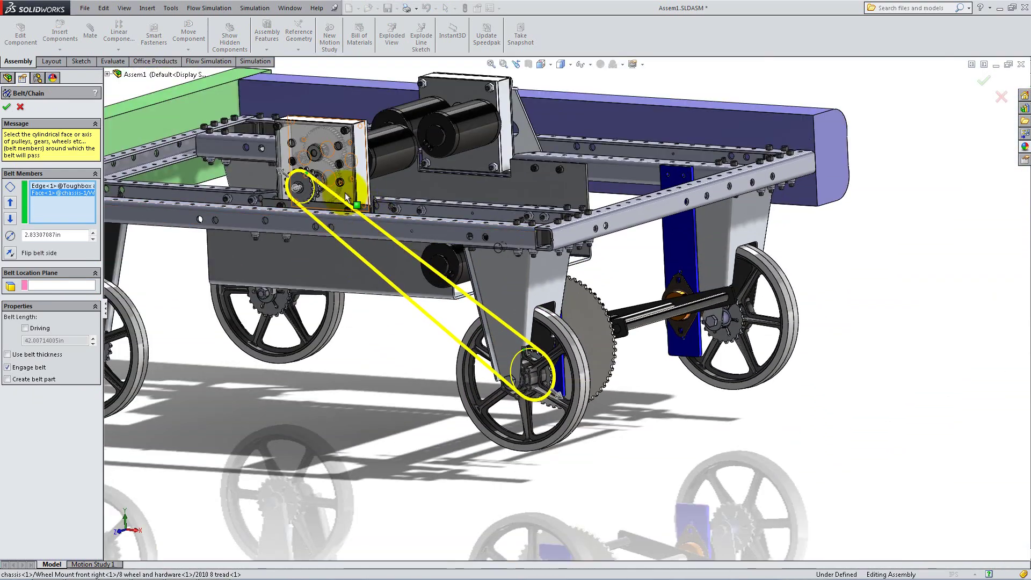
Step: Place the belt on PLANE1, turn off Engage belt, and build the belt part
{"action": "left_click", "coordinate": [84, 286]}
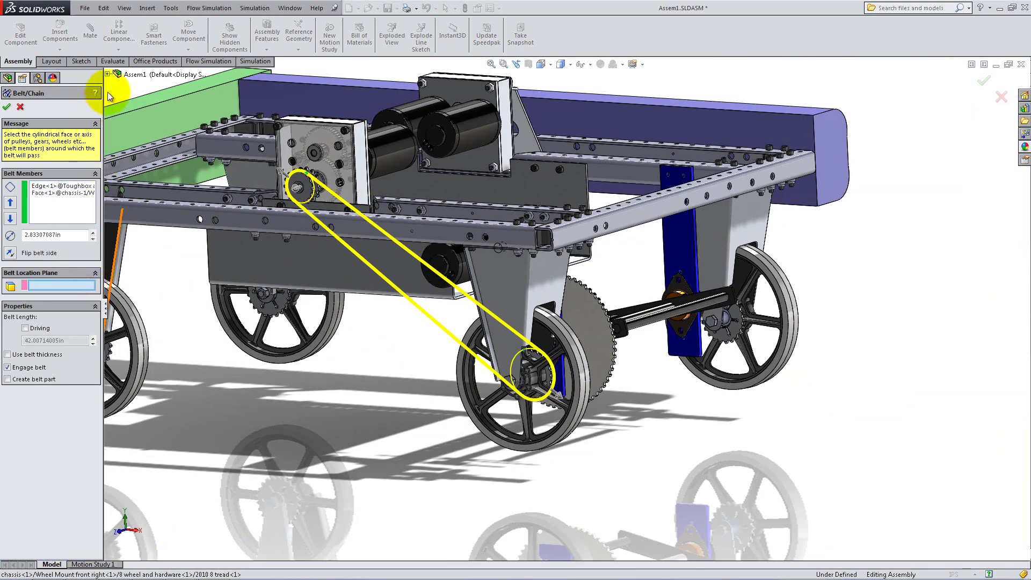
{"action": "left_click", "coordinate": [107, 74]}
{"action": "left_click", "coordinate": [141, 259]}
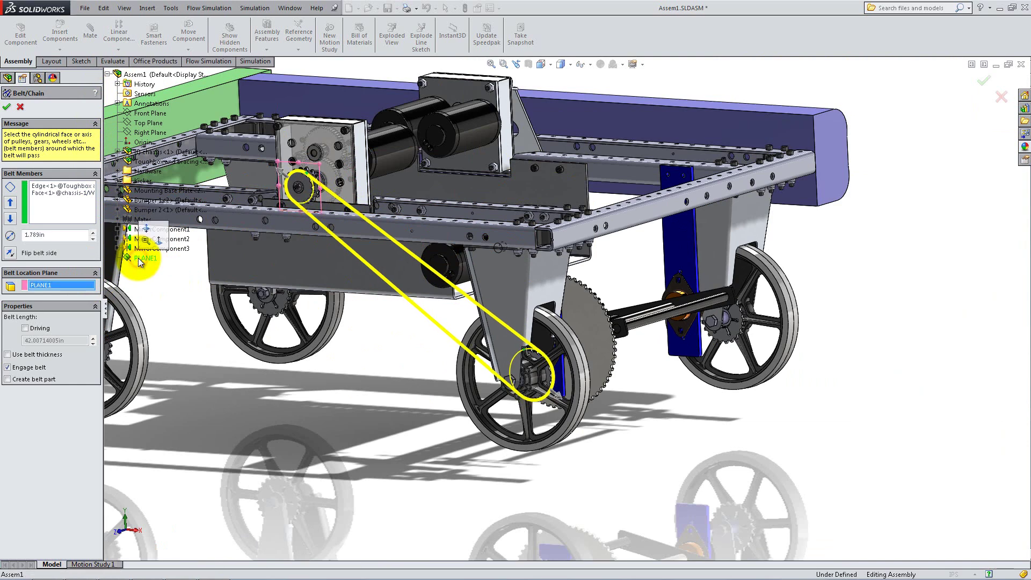
{"action": "left_click", "coordinate": [36, 369]}
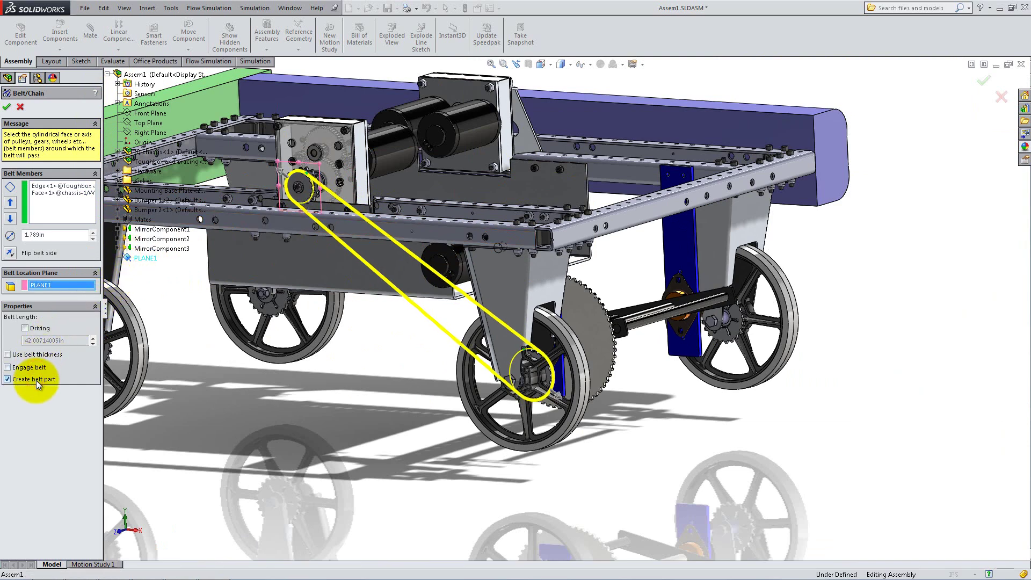
{"action": "left_click", "coordinate": [7, 107]}
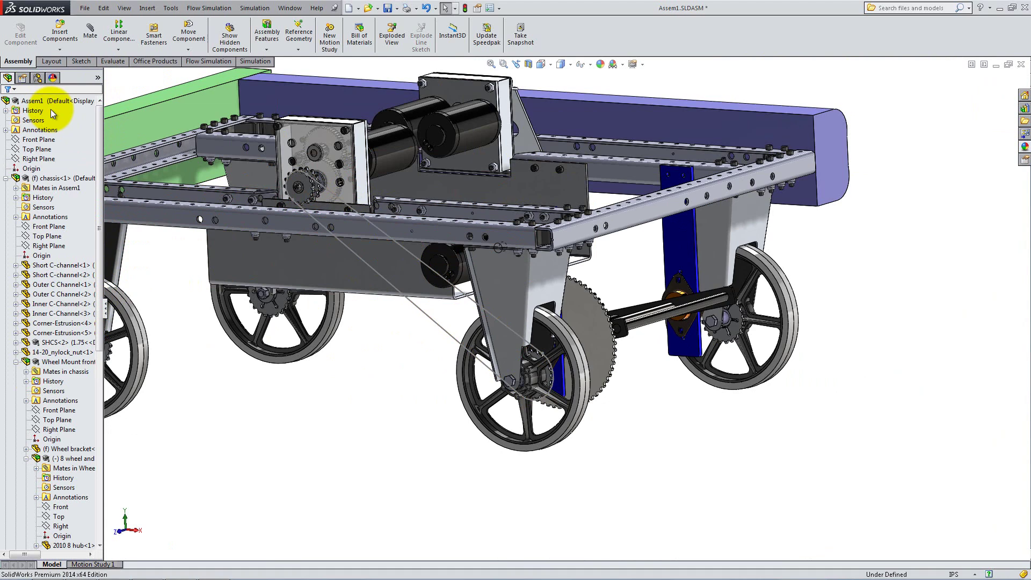
Step: Expand Belt1 (Length=42.01in) and open its Belt1-1 part in a separate window
{"action": "left_click_drag", "start_coordinate": [98, 314], "coordinate": [126, 545]}
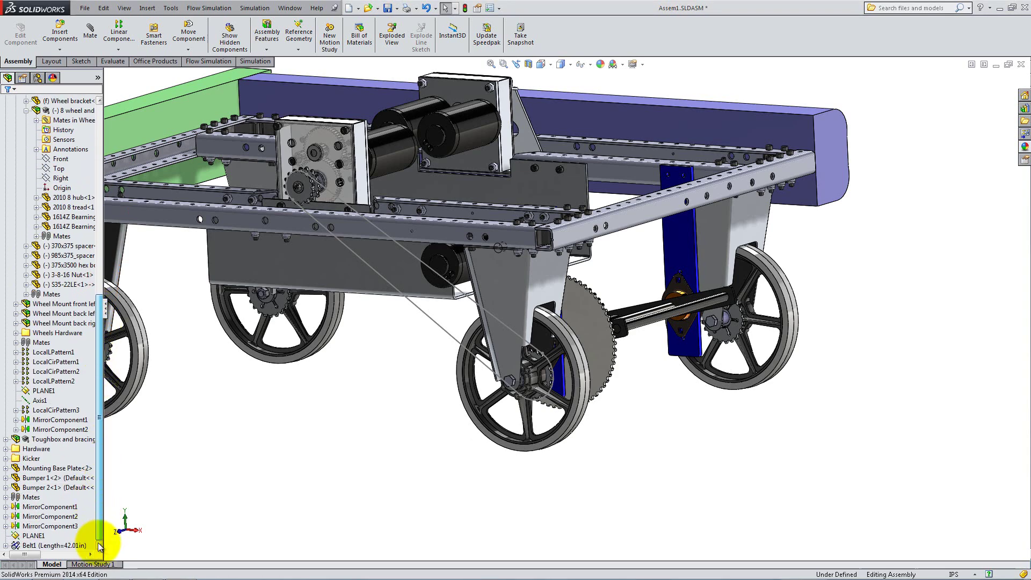
{"action": "left_click", "coordinate": [6, 546]}
{"action": "left_click", "coordinate": [43, 536]}
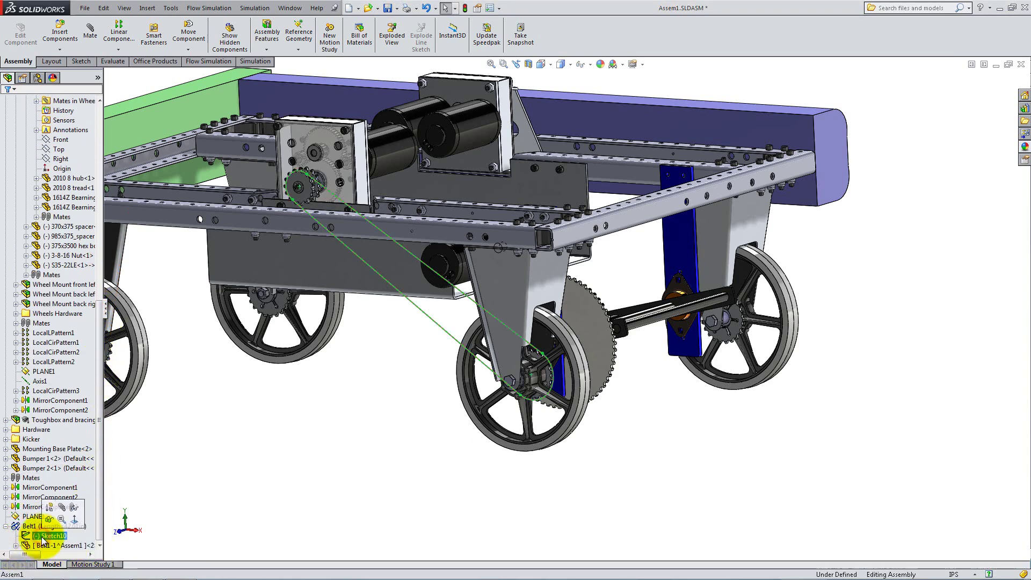
{"action": "left_click", "coordinate": [67, 546]}
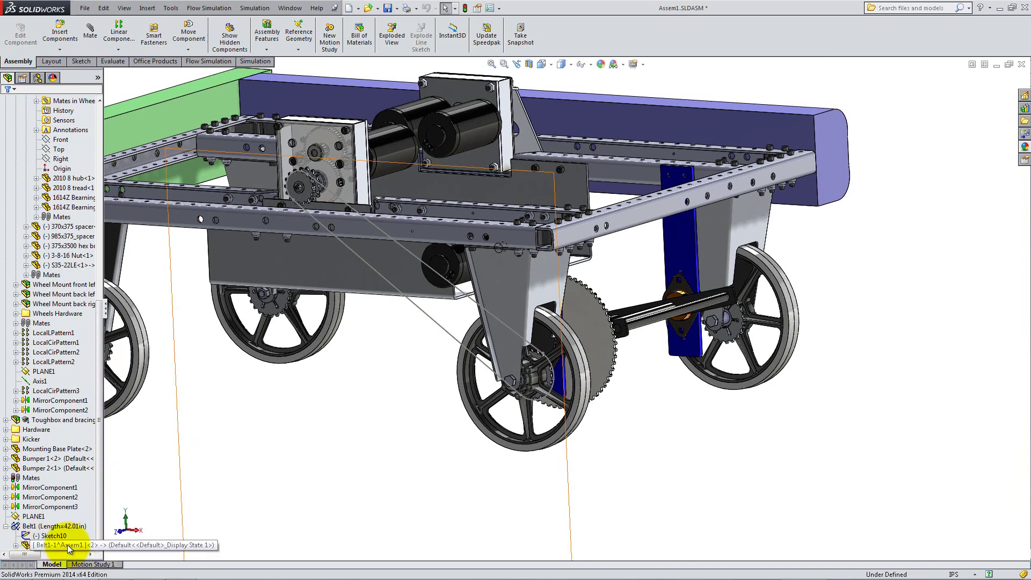
{"action": "right_click", "coordinate": [69, 547]}
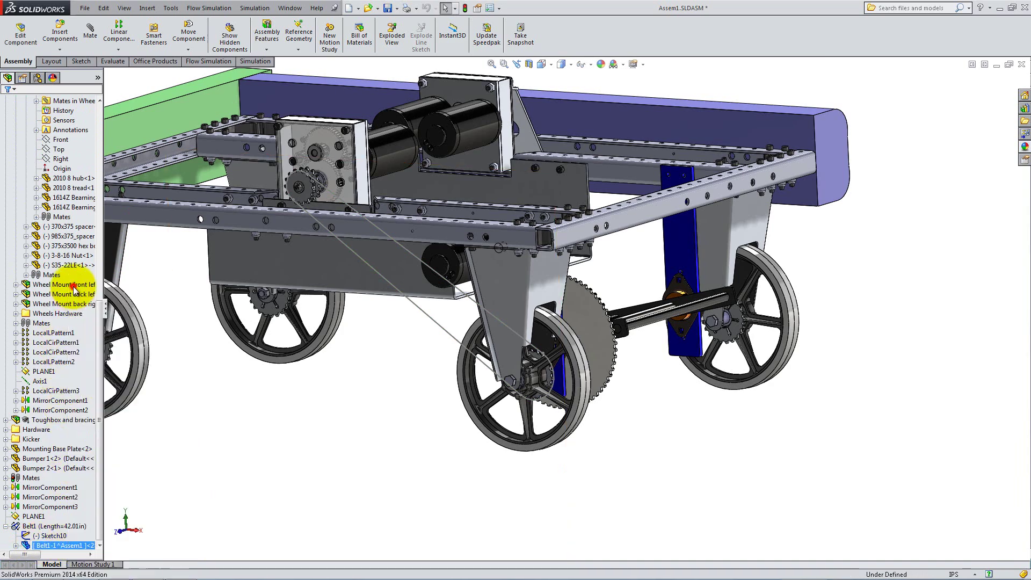
{"action": "left_click", "coordinate": [74, 288]}
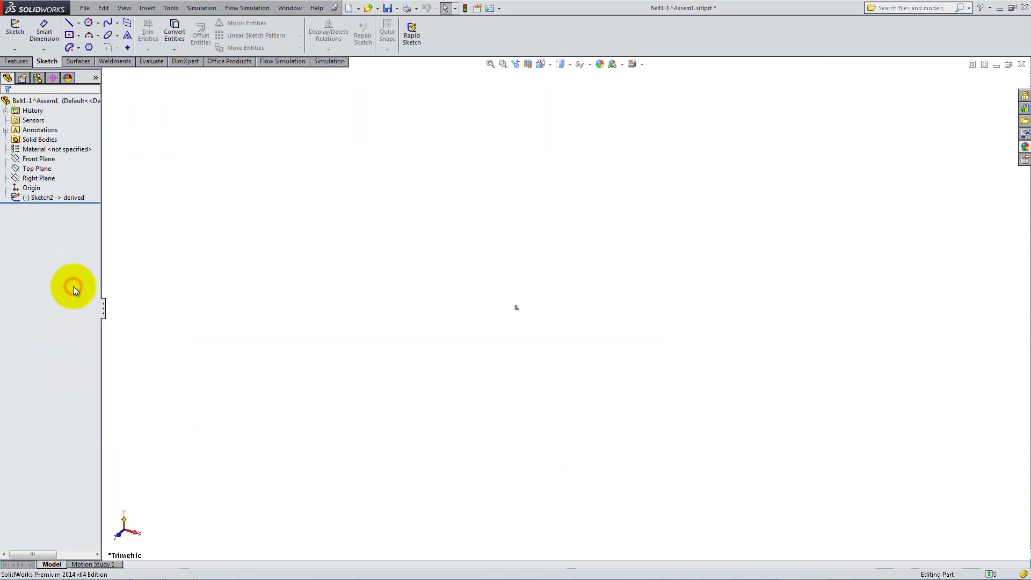
Step: Sketch a 0.14 in diameter circle on the Front Plane at the belt line's endpoint
{"action": "left_click", "coordinate": [55, 197]}
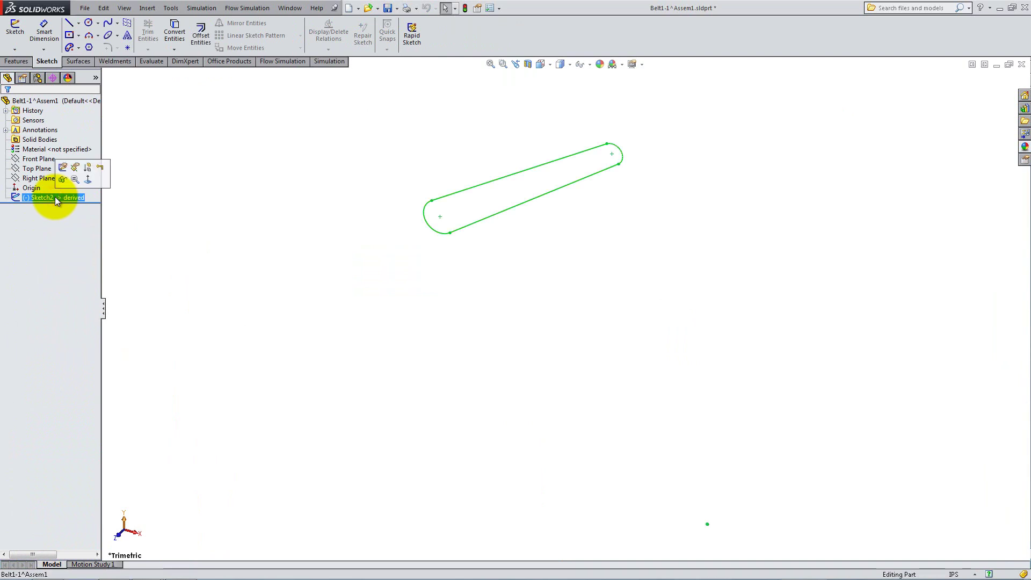
{"action": "right_click", "coordinate": [38, 159]}
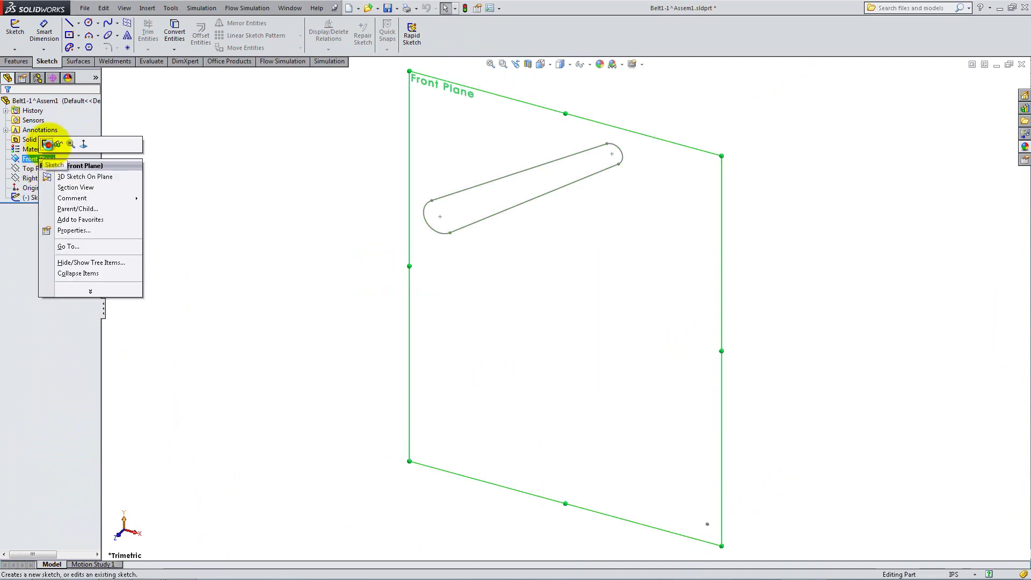
{"action": "left_click", "coordinate": [47, 145]}
{"action": "left_click", "coordinate": [540, 64]}
{"action": "left_click", "coordinate": [583, 105]}
{"action": "scroll", "coordinate": [762, 224], "scroll_direction": "down", "scroll_amount": 8}
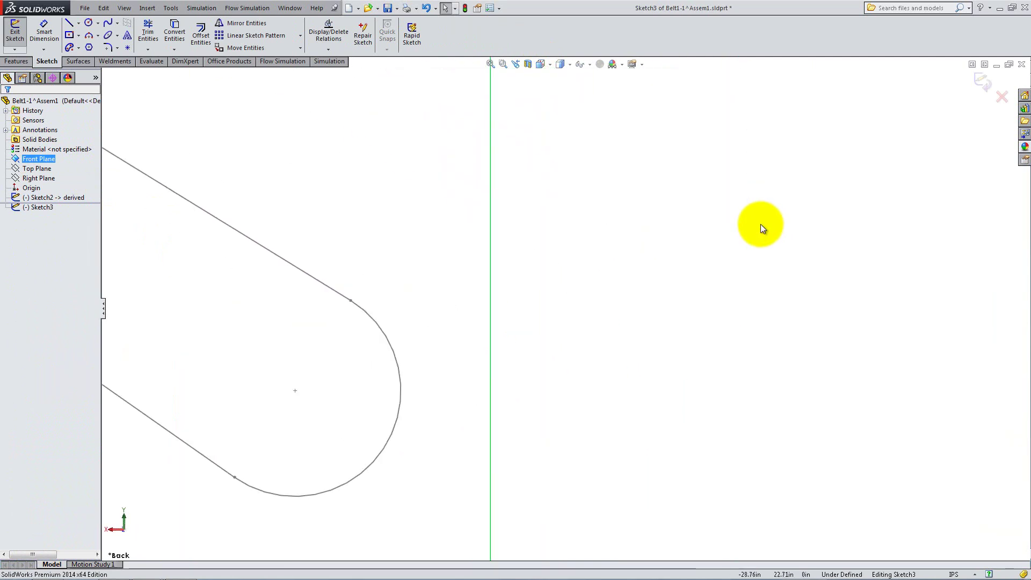
{"action": "left_click", "coordinate": [88, 23]}
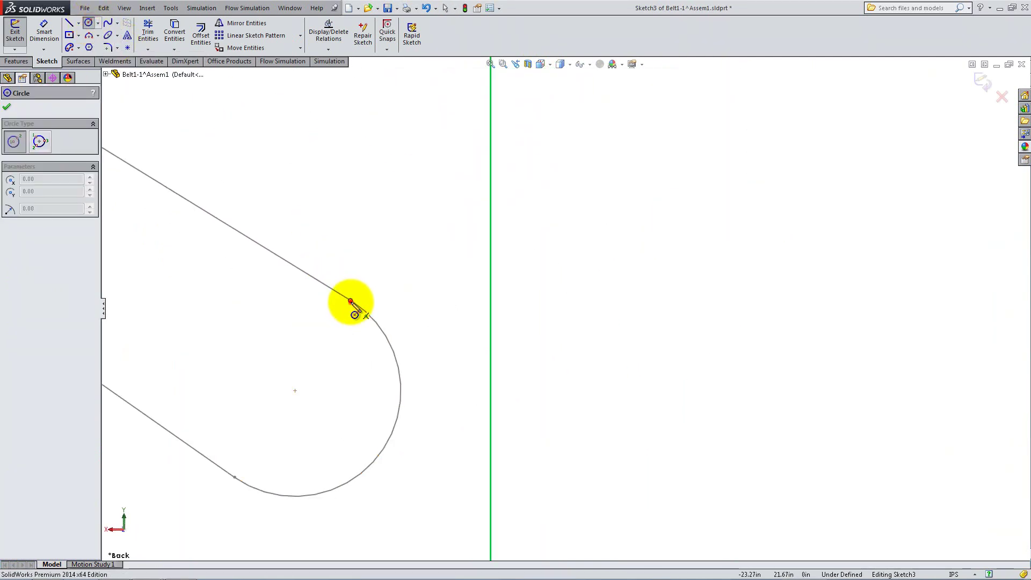
{"action": "left_click", "coordinate": [350, 301]}
{"action": "left_click", "coordinate": [375, 298]}
{"action": "right_click", "coordinate": [376, 266]}
{"action": "left_click", "coordinate": [395, 269]}
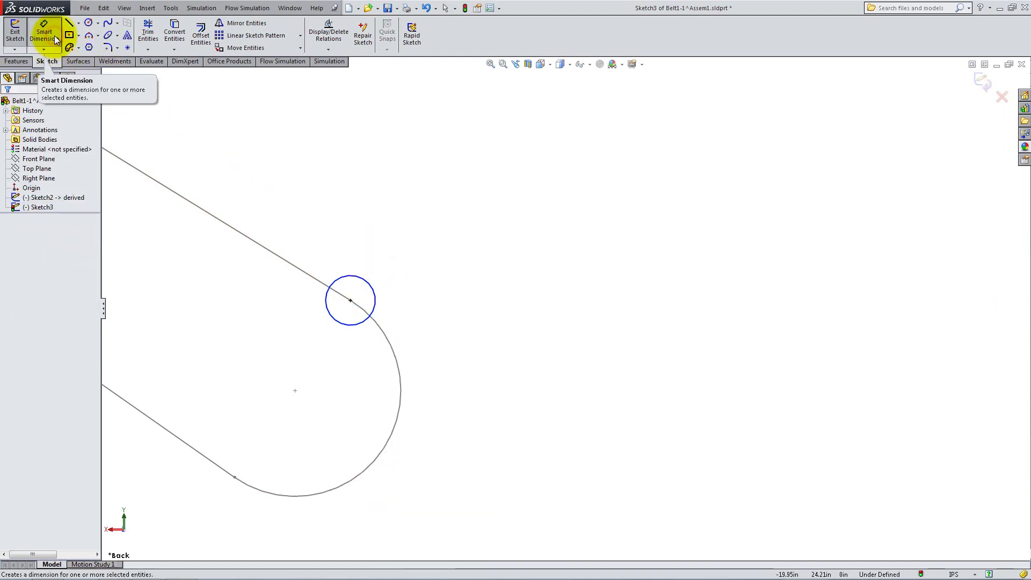
{"action": "left_click", "coordinate": [341, 276]}
{"action": "left_click", "coordinate": [353, 237]}
{"action": "type", "text": ".14"}
{"action": "key", "text": "Return"}
{"action": "left_click", "coordinate": [6, 108]}
Step: Extrude the circle 0.5 in with a Mid Plane end condition to create Boss-Extrude1
{"action": "left_click", "coordinate": [16, 61]}
{"action": "left_click", "coordinate": [17, 40]}
{"action": "type", "text": "0.5"}
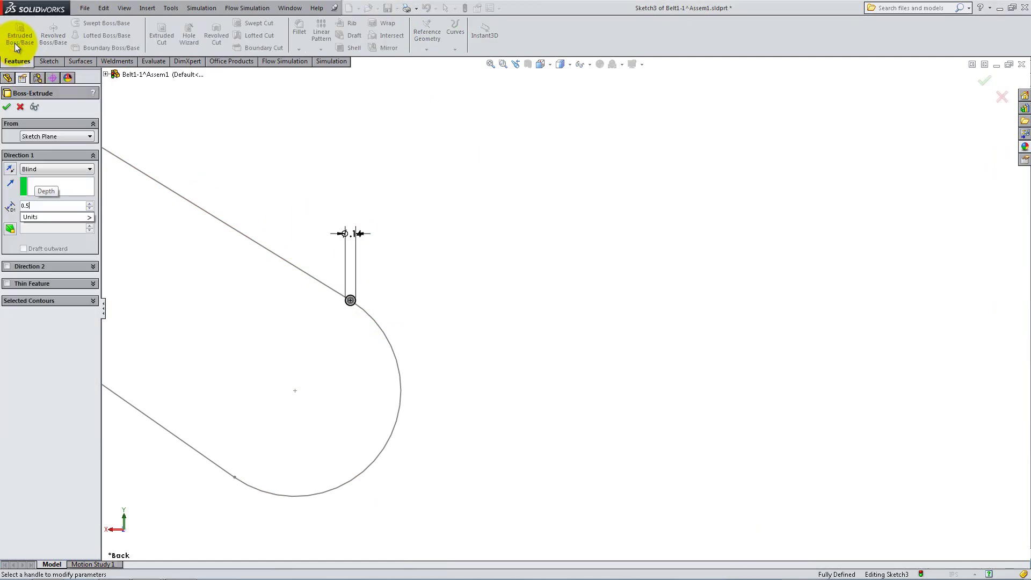
{"action": "left_click", "coordinate": [35, 169]}
{"action": "left_click", "coordinate": [45, 214]}
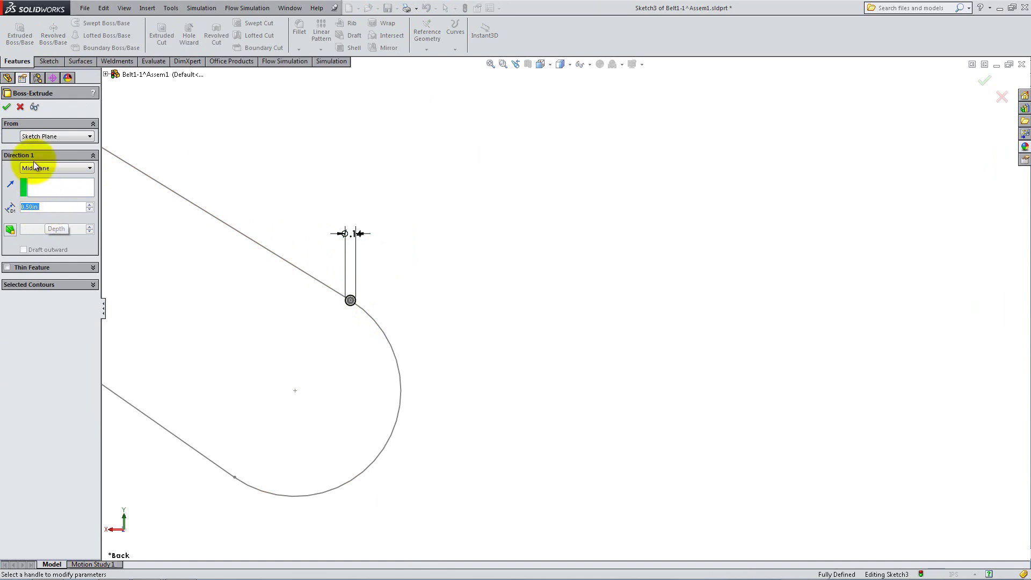
{"action": "left_click", "coordinate": [6, 107]}
{"action": "mouse_move", "coordinate": [304, 295]}
{"action": "middle_mouse_down"}
{"action": "mouse_move", "coordinate": [260, 349]}
{"action": "mouse_move", "coordinate": [369, 345]}
{"action": "middle_mouse_up"}
{"action": "scroll", "coordinate": [368, 346], "scroll_direction": "down", "scroll_amount": 3}
Step: Start a sketch on the roller's end face and draw four circles, one around the roller
{"action": "right_click", "coordinate": [444, 284]}
{"action": "left_click", "coordinate": [473, 263]}
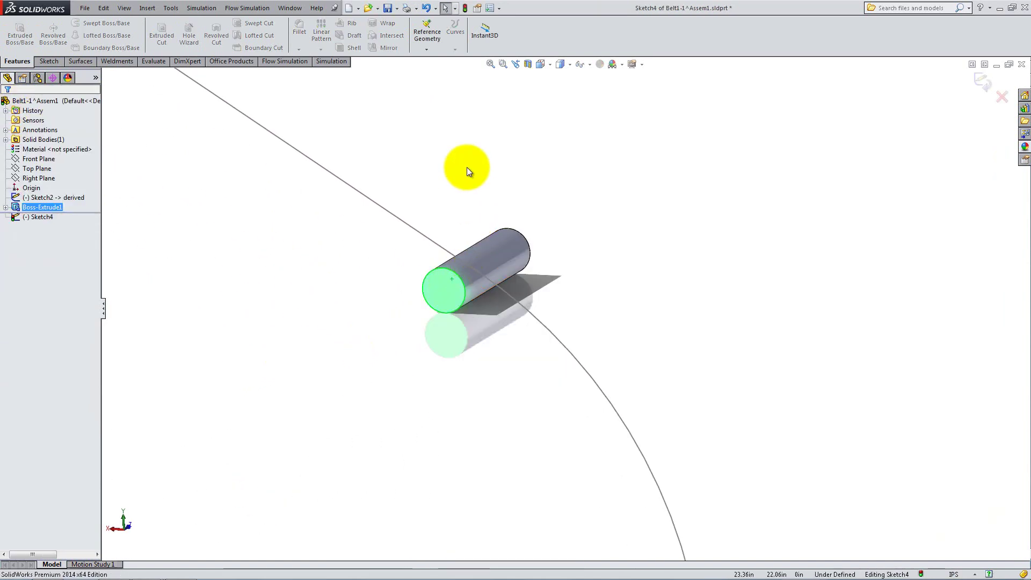
{"action": "left_click", "coordinate": [595, 102]}
{"action": "scroll", "coordinate": [730, 221], "scroll_direction": "down", "scroll_amount": 10}
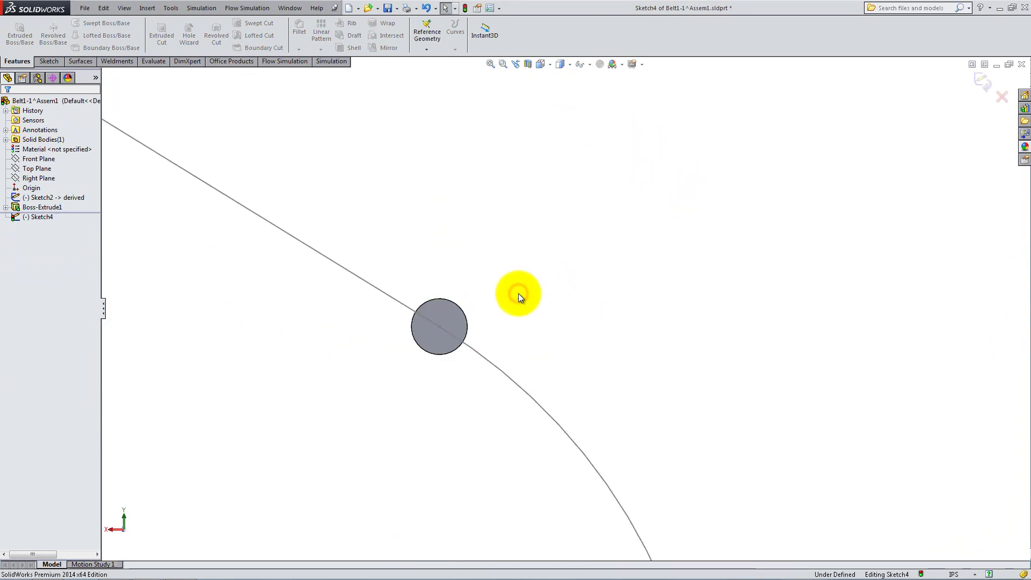
{"action": "left_click", "coordinate": [54, 61]}
{"action": "left_click", "coordinate": [89, 22]}
{"action": "left_click", "coordinate": [439, 327]}
{"action": "left_click", "coordinate": [511, 328]}
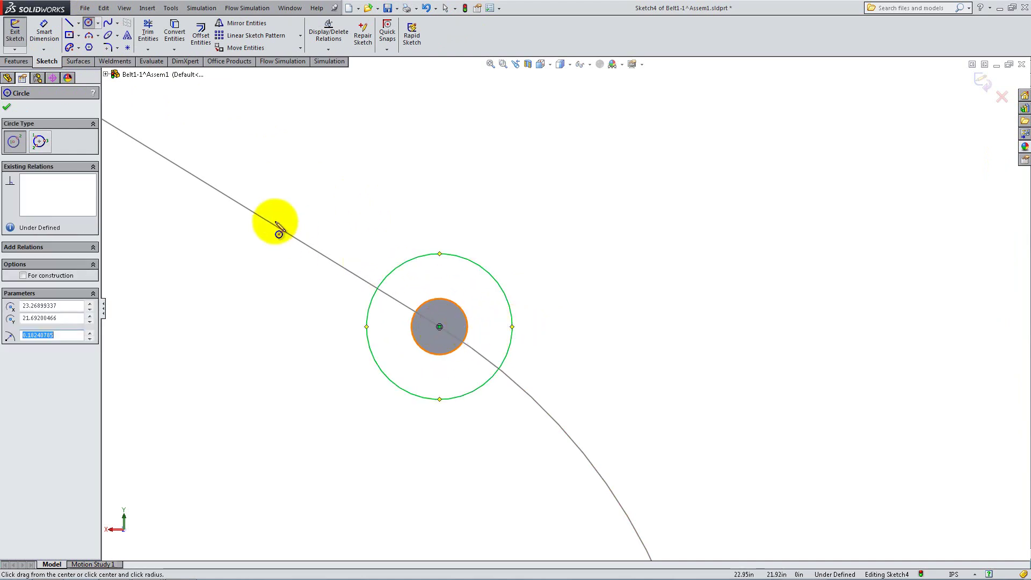
{"action": "left_click", "coordinate": [225, 194]}
{"action": "left_click", "coordinate": [285, 138]}
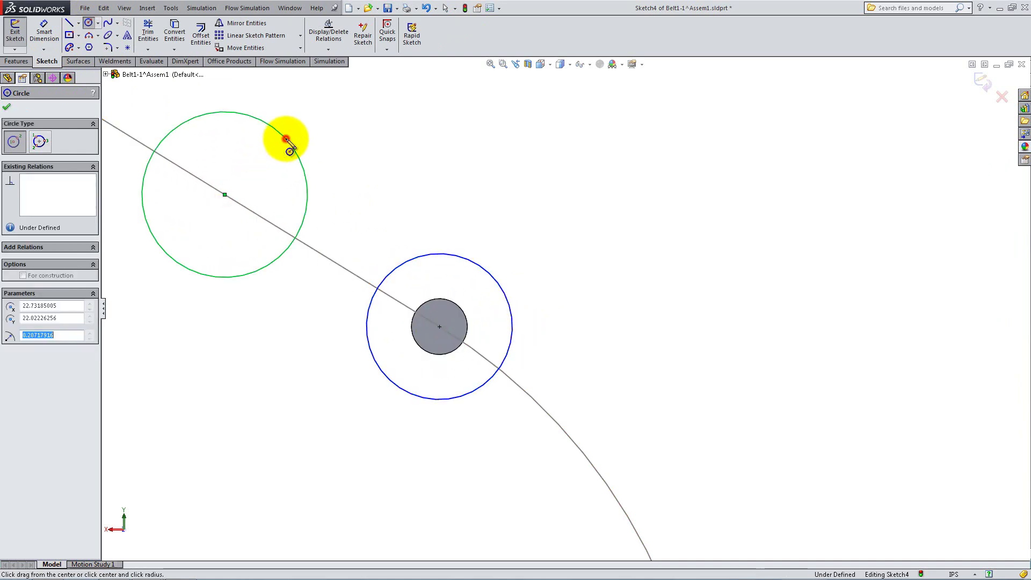
{"action": "left_click", "coordinate": [431, 101]}
{"action": "left_click", "coordinate": [392, 183]}
{"action": "left_click", "coordinate": [251, 367]}
{"action": "left_click", "coordinate": [301, 309]}
{"action": "key", "text": "Escape"}
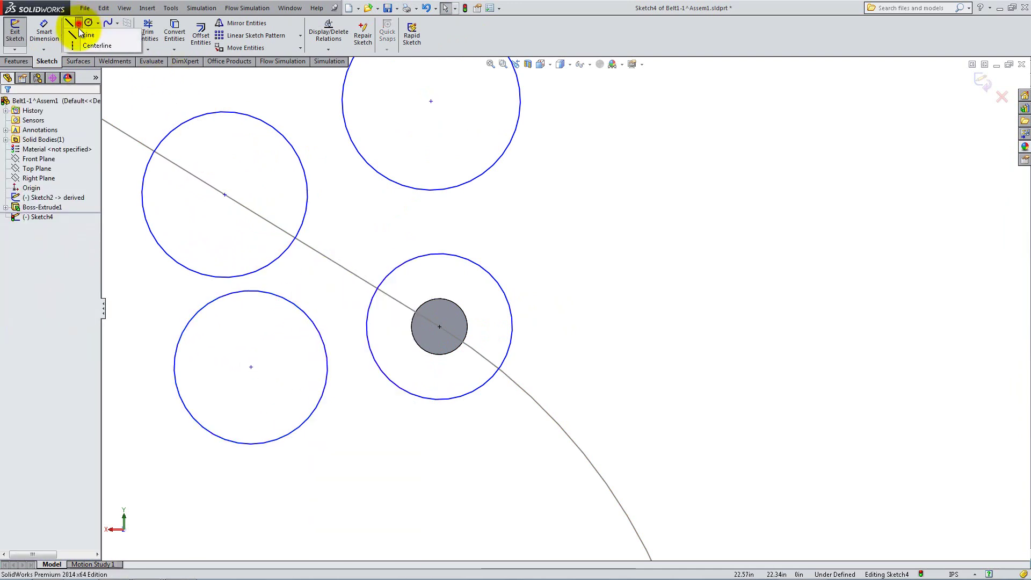
Step: Draw a centreline between the top and lower-left circle centres with its midpoint on the belt path
{"action": "left_click", "coordinate": [75, 23]}
{"action": "left_click", "coordinate": [225, 195]}
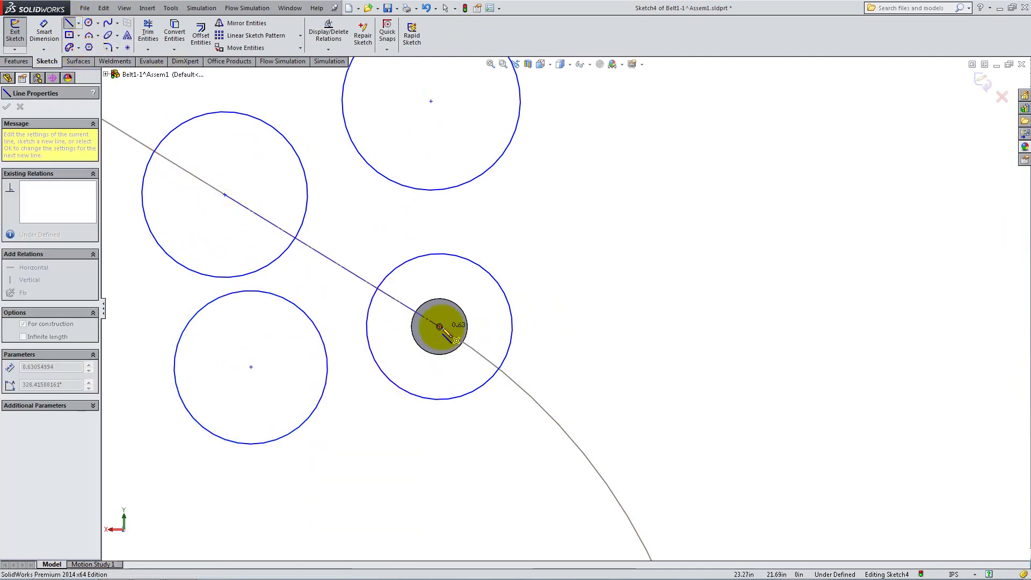
{"action": "right_click", "coordinate": [382, 243]}
{"action": "left_click", "coordinate": [392, 247]}
{"action": "left_click", "coordinate": [78, 24]}
{"action": "left_click", "coordinate": [84, 47]}
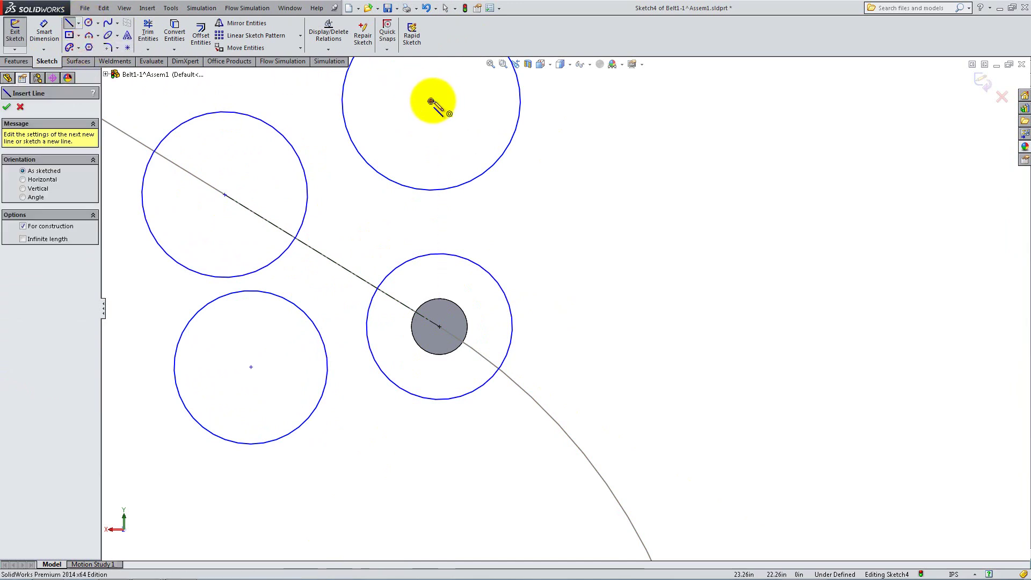
{"action": "left_click", "coordinate": [431, 101]}
{"action": "left_click", "coordinate": [251, 367]}
{"action": "right_click", "coordinate": [269, 301]}
{"action": "left_click", "coordinate": [303, 262]}
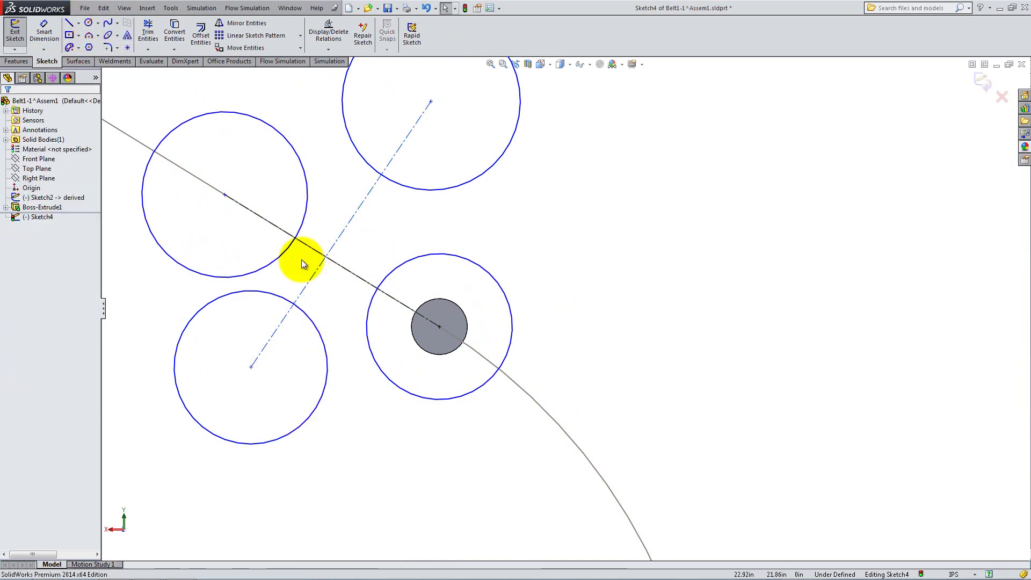
{"action": "left_click", "coordinate": [313, 270]}
{"action": "right_click", "coordinate": [313, 269]}
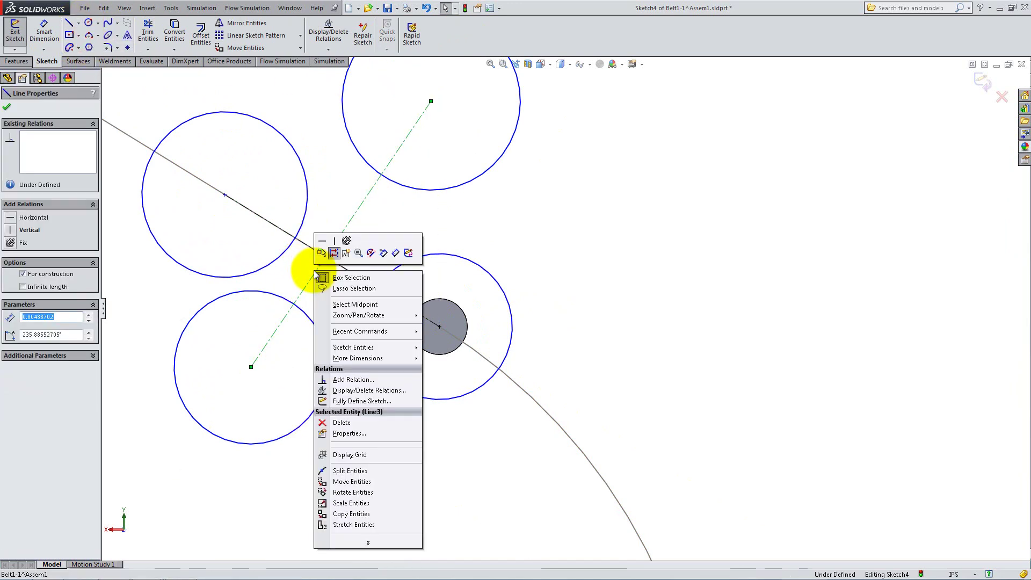
{"action": "left_click", "coordinate": [347, 307]}
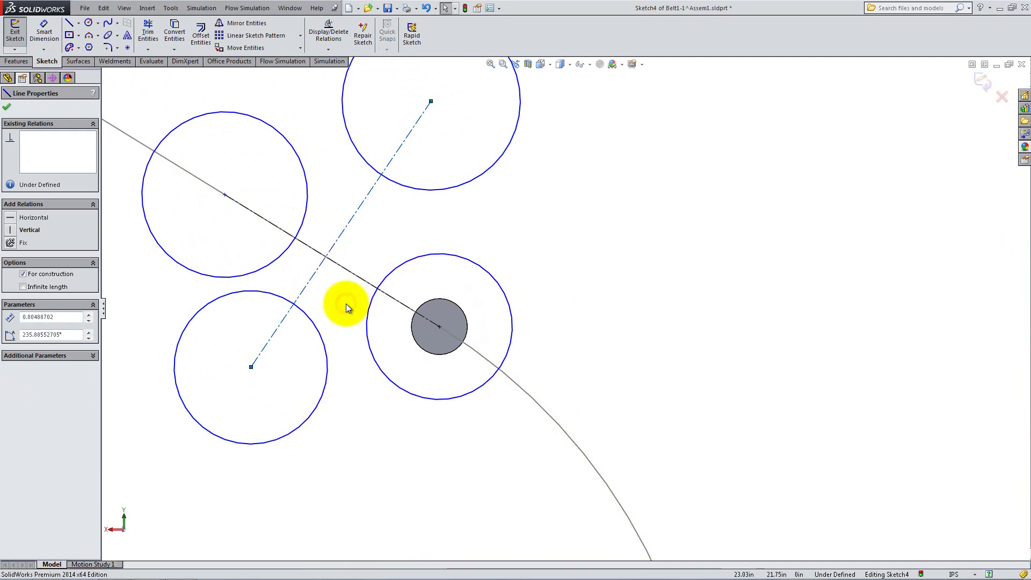
{"action": "left_click", "coordinate": [357, 276], "text": "ctrl"}
{"action": "left_click", "coordinate": [15, 283]}
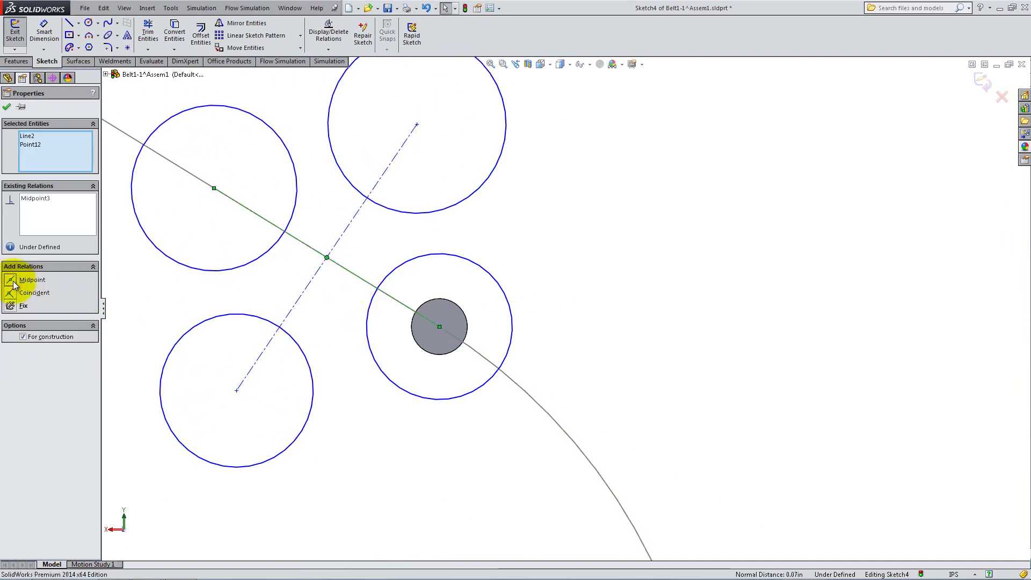
{"action": "left_click", "coordinate": [7, 107]}
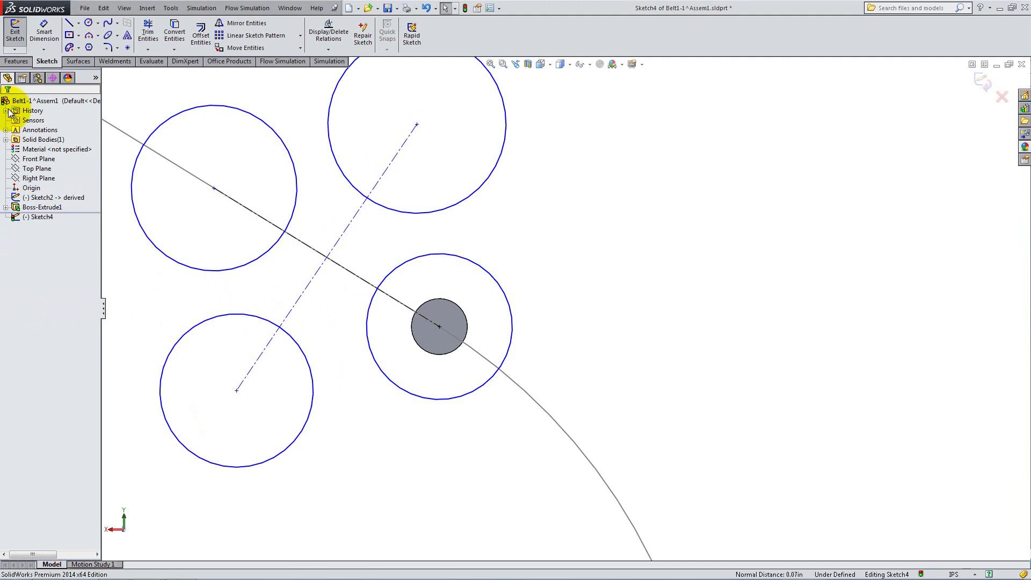
Step: Make all four circles equal in size
{"action": "left_click", "coordinate": [141, 223]}
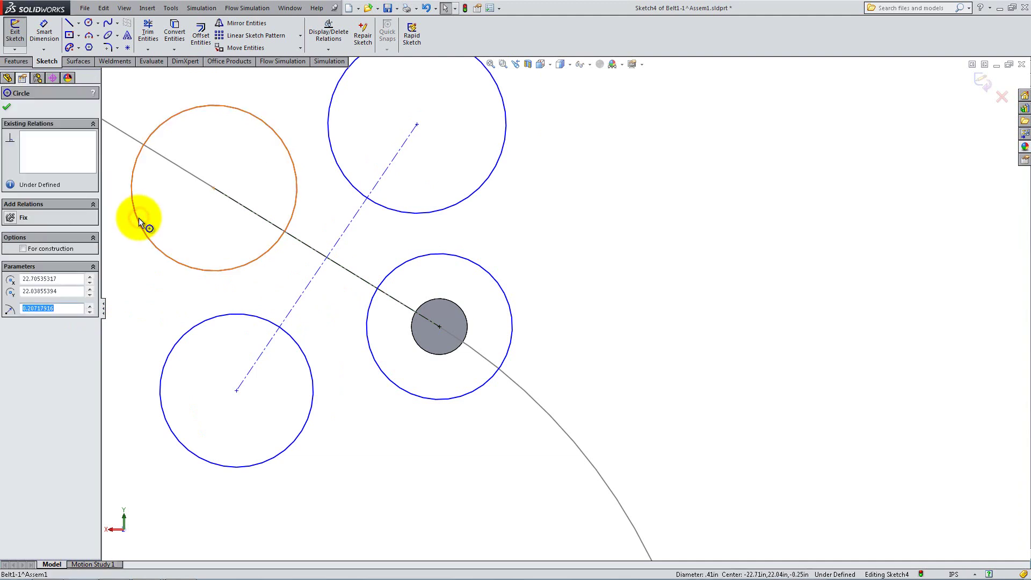
{"action": "left_click", "coordinate": [377, 304], "text": "ctrl"}
{"action": "left_click", "coordinate": [11, 318]}
{"action": "left_click", "coordinate": [7, 107]}
{"action": "left_click", "coordinate": [191, 326]}
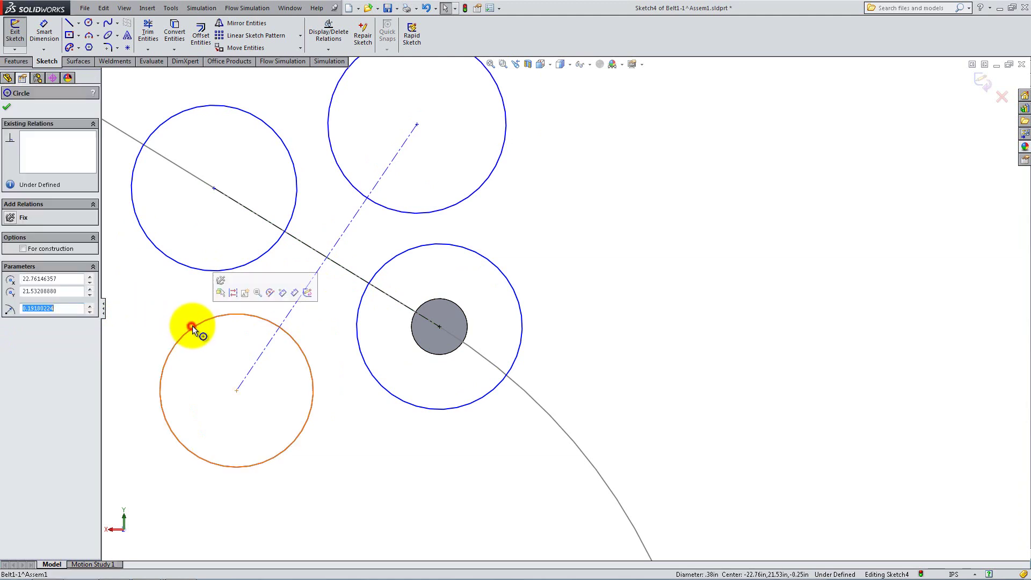
{"action": "left_click", "coordinate": [352, 184], "text": "ctrl"}
{"action": "left_click", "coordinate": [11, 318]}
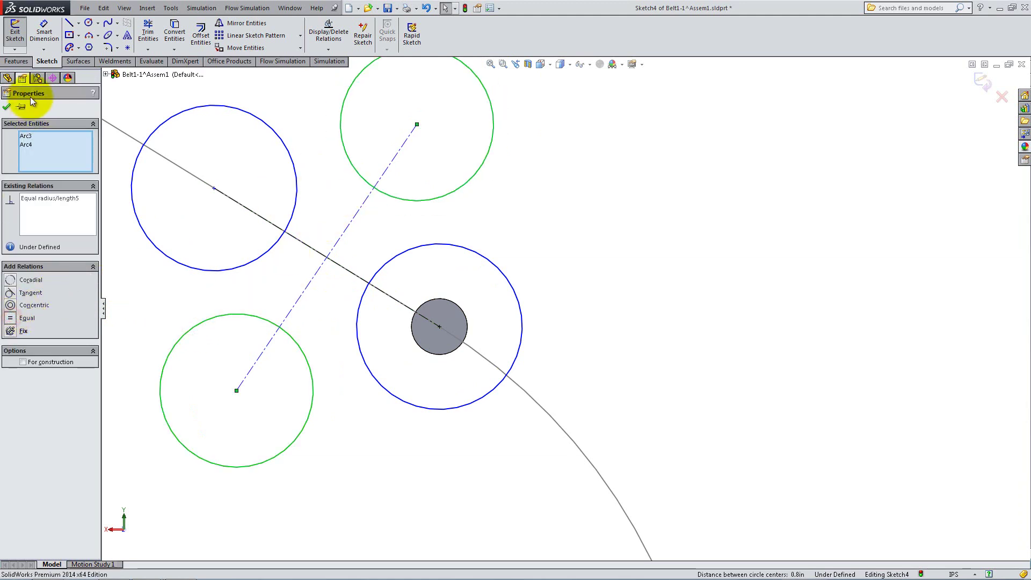
{"action": "left_click", "coordinate": [7, 106]}
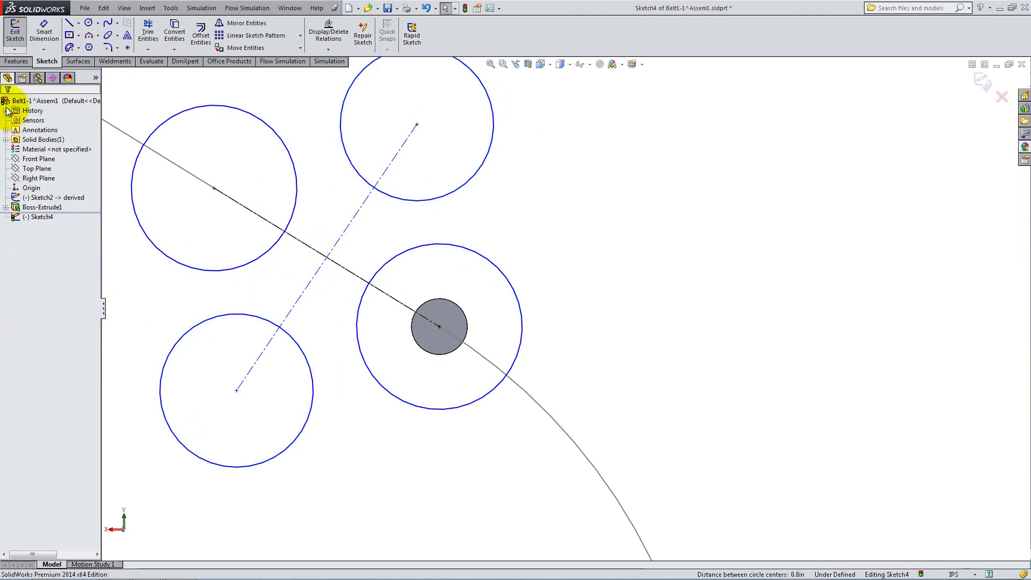
Step: Make each pair of adjacent circles tangent so all four circles touch
{"action": "left_click", "coordinate": [285, 130]}
{"action": "left_click", "coordinate": [341, 138], "text": "ctrl"}
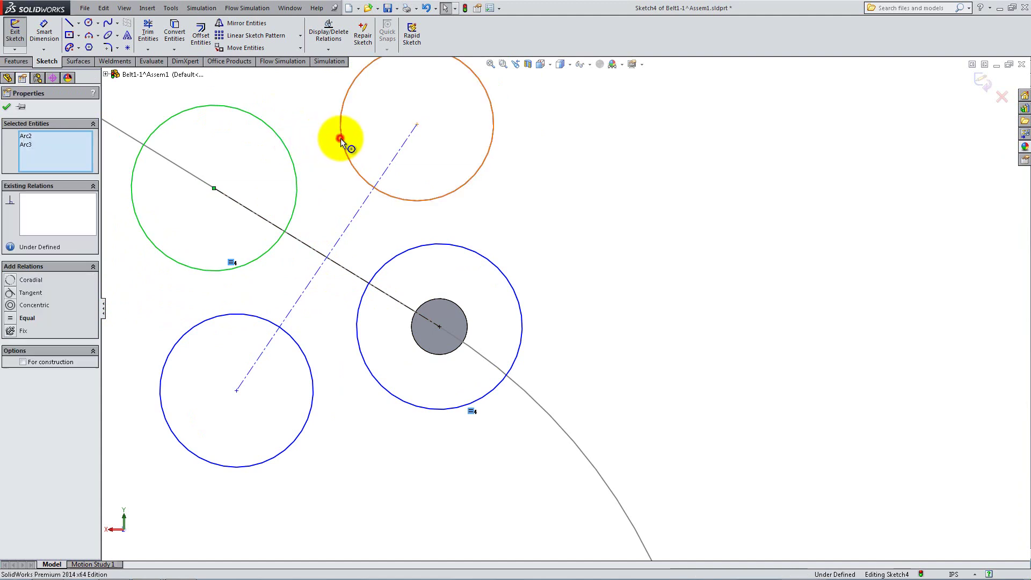
{"action": "left_click", "coordinate": [10, 293]}
{"action": "left_click", "coordinate": [7, 107]}
{"action": "left_click", "coordinate": [438, 233]}
{"action": "left_click", "coordinate": [441, 245], "text": "ctrl"}
{"action": "left_click", "coordinate": [16, 292]}
{"action": "left_click", "coordinate": [7, 107]}
{"action": "left_click", "coordinate": [177, 262]}
{"action": "left_click", "coordinate": [215, 294], "text": "ctrl"}
{"action": "left_click", "coordinate": [33, 293]}
{"action": "left_click", "coordinate": [7, 107]}
{"action": "left_click", "coordinate": [352, 299]}
{"action": "left_click", "coordinate": [352, 299], "text": "ctrl"}
{"action": "left_click", "coordinate": [12, 294]}
{"action": "left_click", "coordinate": [7, 107]}
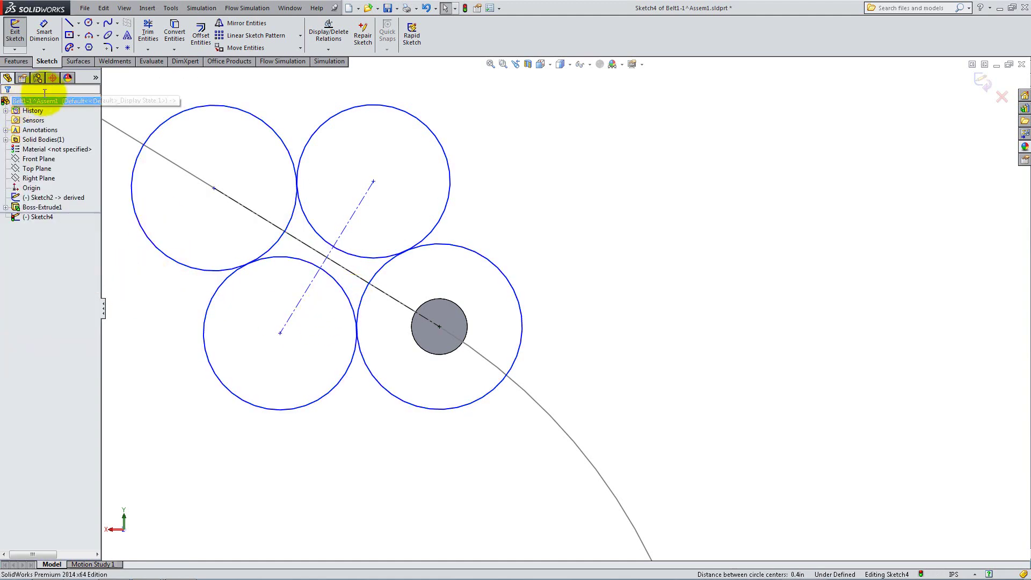
{"action": "left_click", "coordinate": [144, 31]}
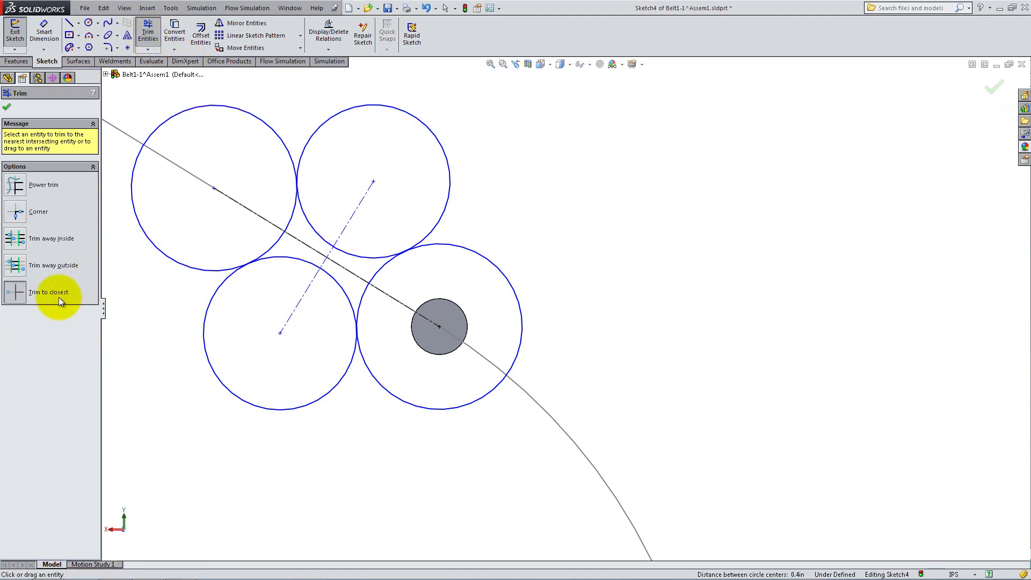
Step: Trim the circles' inner arcs to form the chain-link outline
{"action": "left_click", "coordinate": [284, 228]}
{"action": "left_click", "coordinate": [306, 179]}
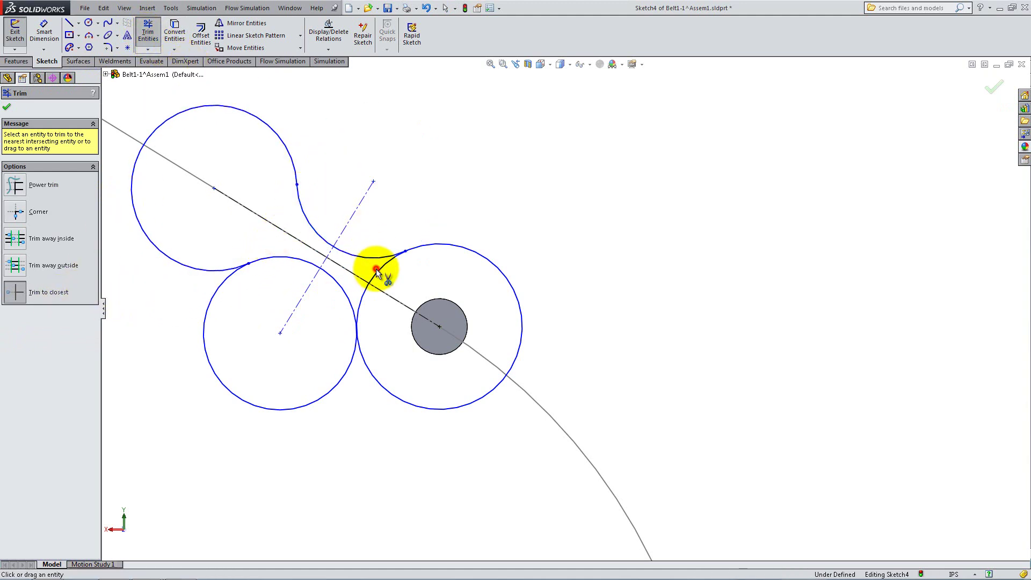
{"action": "left_click", "coordinate": [366, 291]}
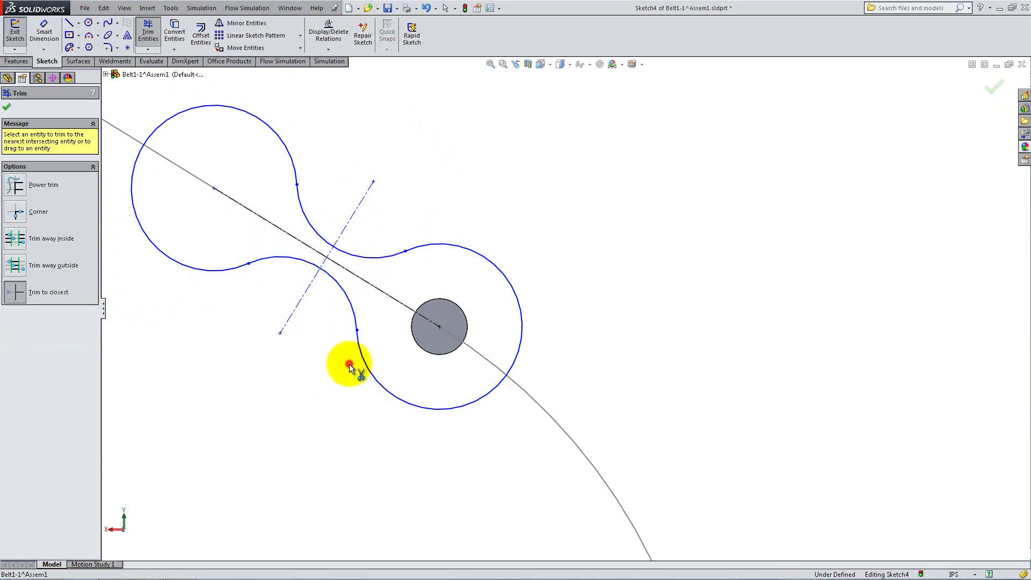
{"action": "left_click", "coordinate": [349, 359]}
{"action": "left_click", "coordinate": [7, 106]}
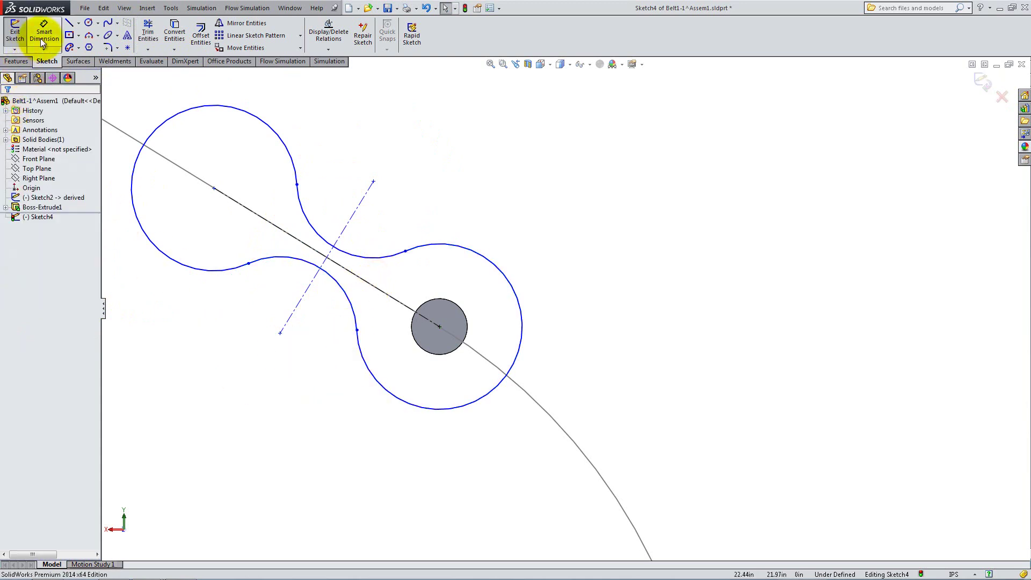
Step: Dimension the roller arc radius 0.14 and the tangent arc radius 0.43
{"action": "left_click", "coordinate": [42, 33]}
{"action": "left_click", "coordinate": [477, 270]}
{"action": "left_click", "coordinate": [586, 237]}
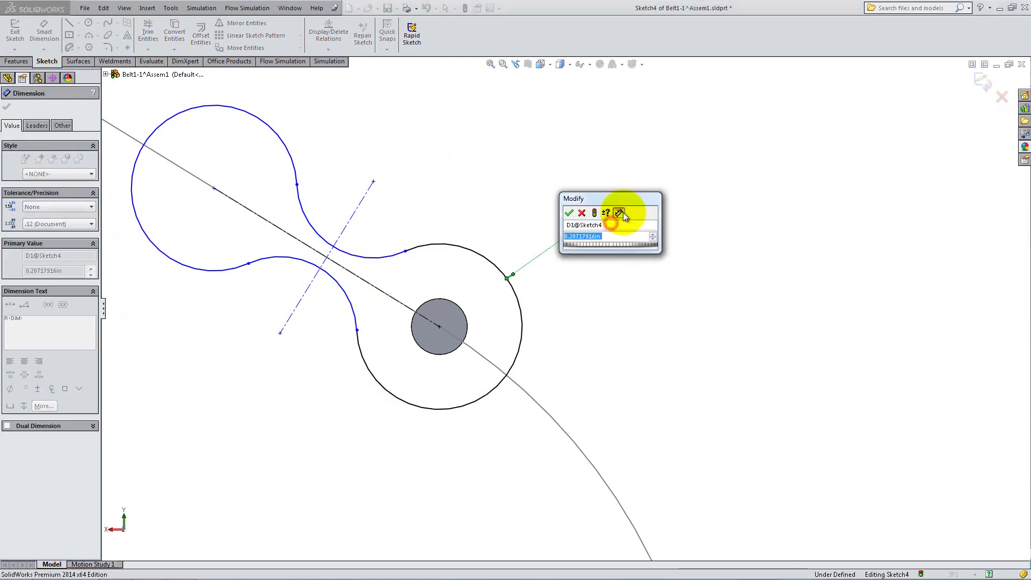
{"action": "type", "text": ".14"}
{"action": "left_click", "coordinate": [623, 211]}
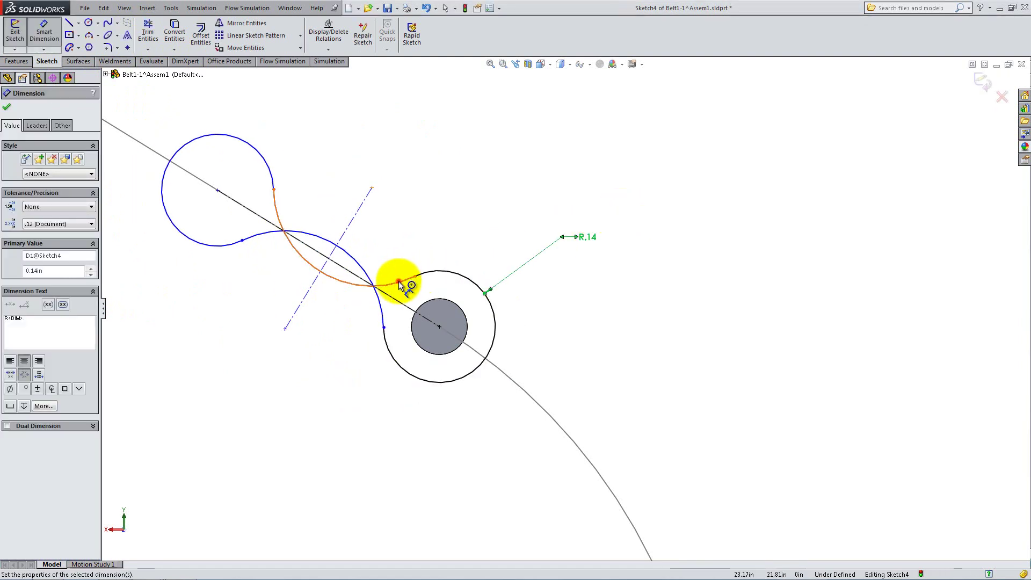
{"action": "left_click", "coordinate": [404, 281]}
{"action": "left_click", "coordinate": [486, 157]}
{"action": "type", "text": ".43"}
{"action": "key", "text": "Return"}
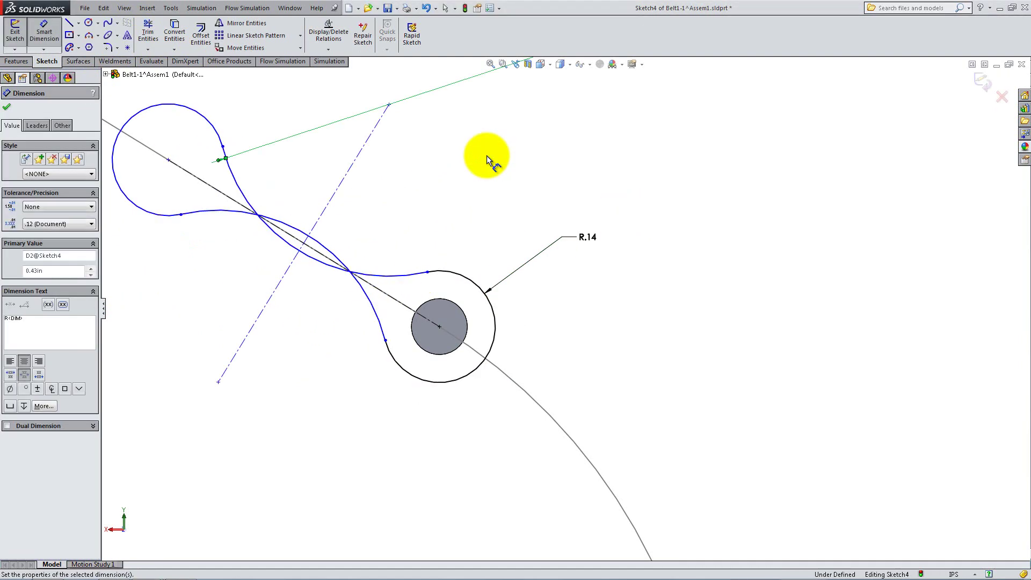
{"action": "left_click", "coordinate": [6, 106]}
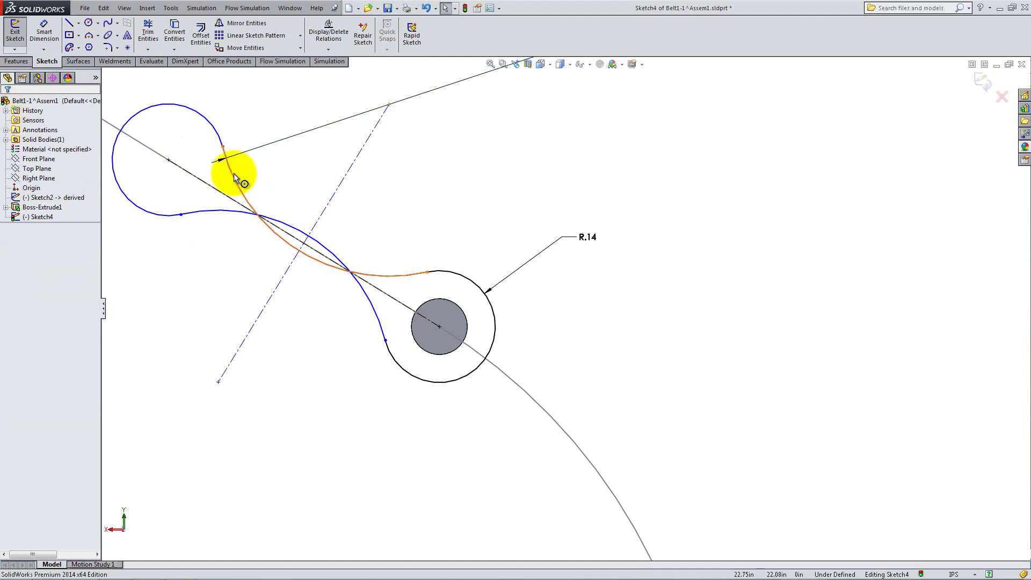
{"action": "left_click", "coordinate": [236, 177]}
{"action": "left_click", "coordinate": [6, 107]}
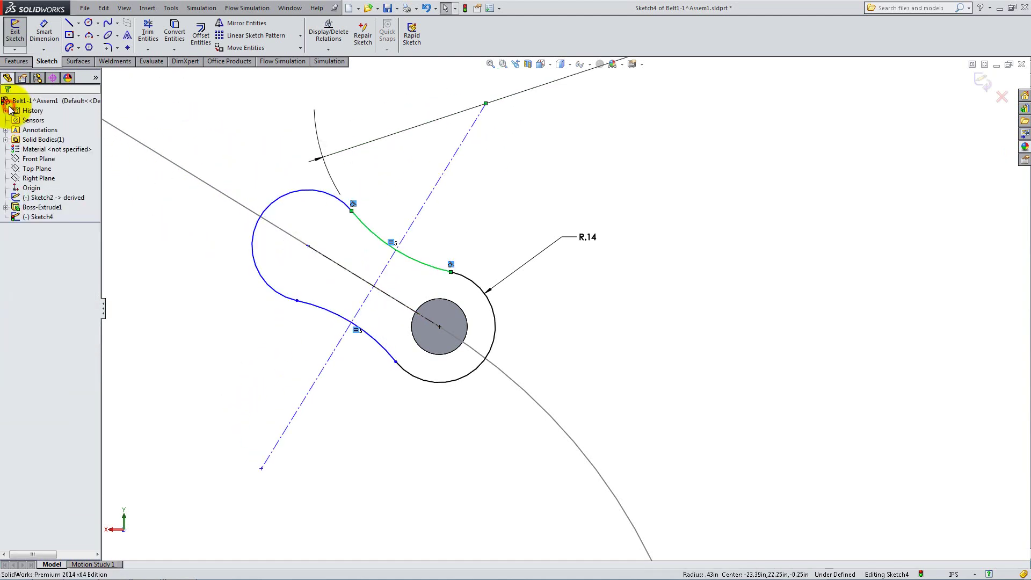
Step: Add a 1.05 length dimension along the centreline between the link's ends
{"action": "left_click", "coordinate": [44, 32]}
{"action": "left_click", "coordinate": [420, 211]}
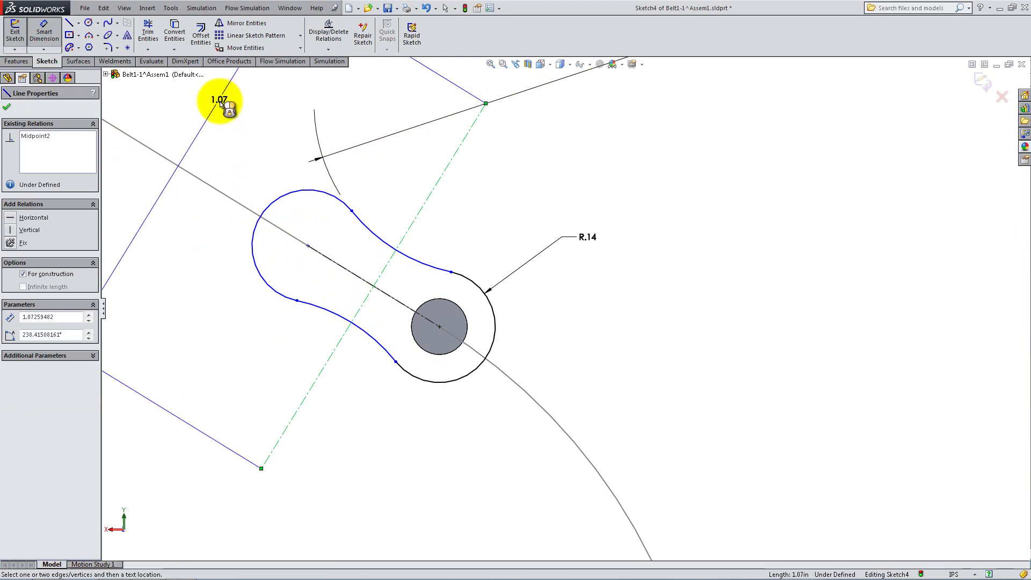
{"action": "left_click", "coordinate": [222, 101]}
{"action": "type", "text": "1.05"}
{"action": "key", "text": "Return"}
{"action": "left_click", "coordinate": [7, 107]}
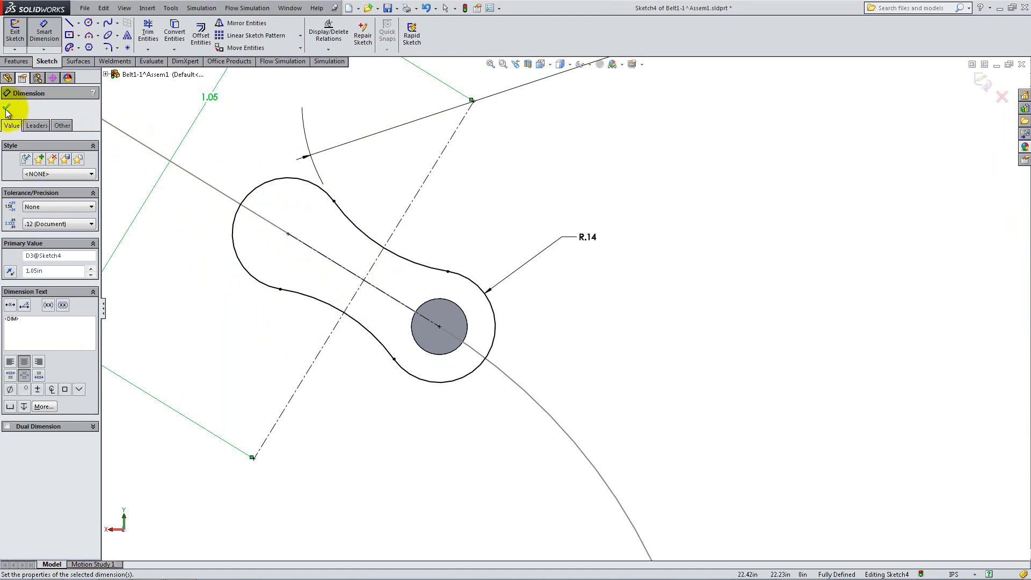
{"action": "left_click", "coordinate": [16, 61]}
{"action": "left_click", "coordinate": [20, 34]}
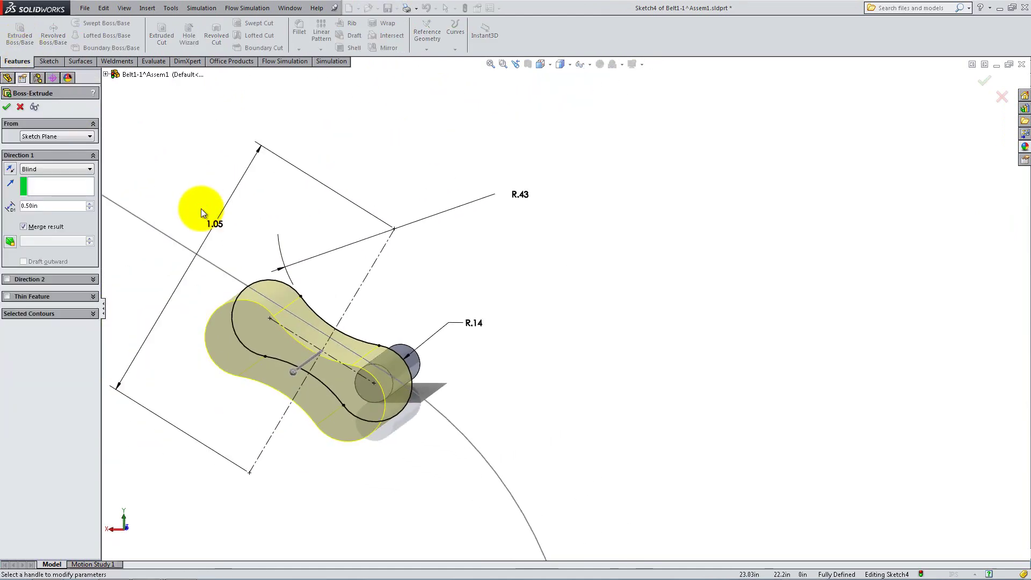
Step: Extrude the link outline 0.05 in blind from a 0.03 in offset, reversing both directions
{"action": "left_click", "coordinate": [83, 136]}
{"action": "left_click", "coordinate": [74, 160]}
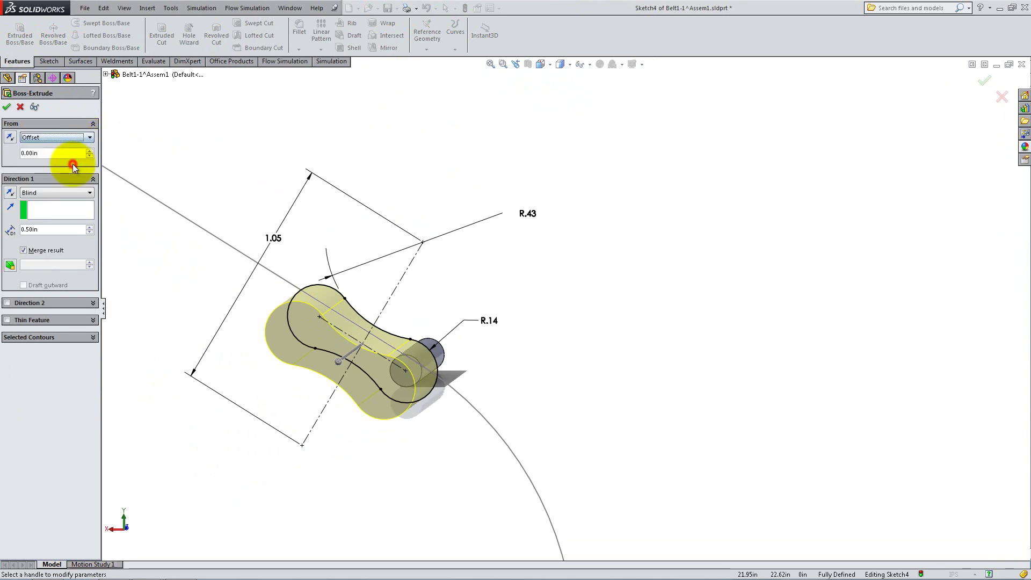
{"action": "left_click", "coordinate": [89, 151]}
{"action": "left_click", "coordinate": [89, 151]}
{"action": "left_click", "coordinate": [89, 151]}
{"action": "double_click", "coordinate": [52, 230]}
{"action": "type", "text": "0.05"}
{"action": "left_click", "coordinate": [88, 247]}
{"action": "middle_click_drag", "start_coordinate": [188, 225], "coordinate": [272, 525]}
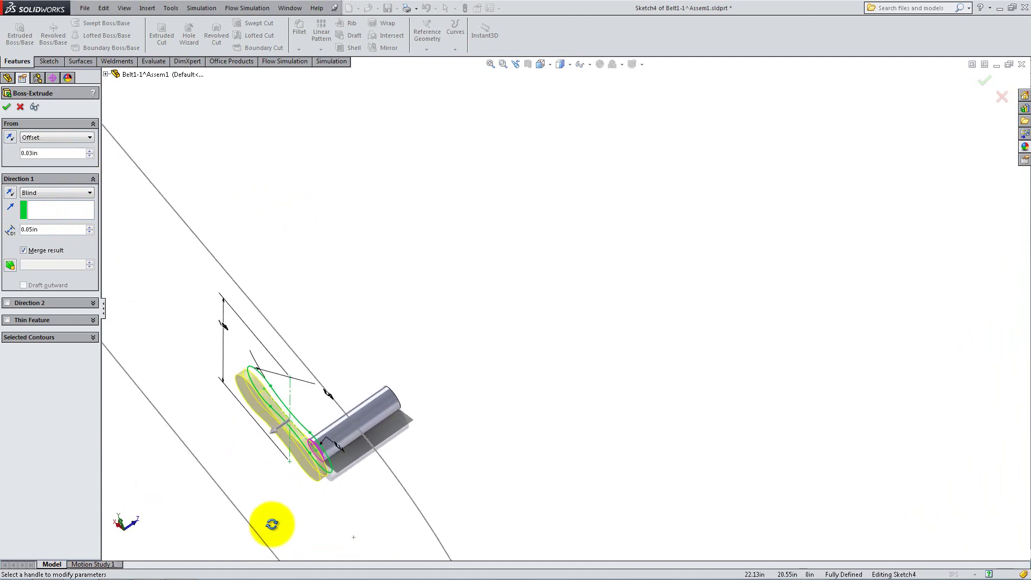
{"action": "left_click", "coordinate": [12, 140]}
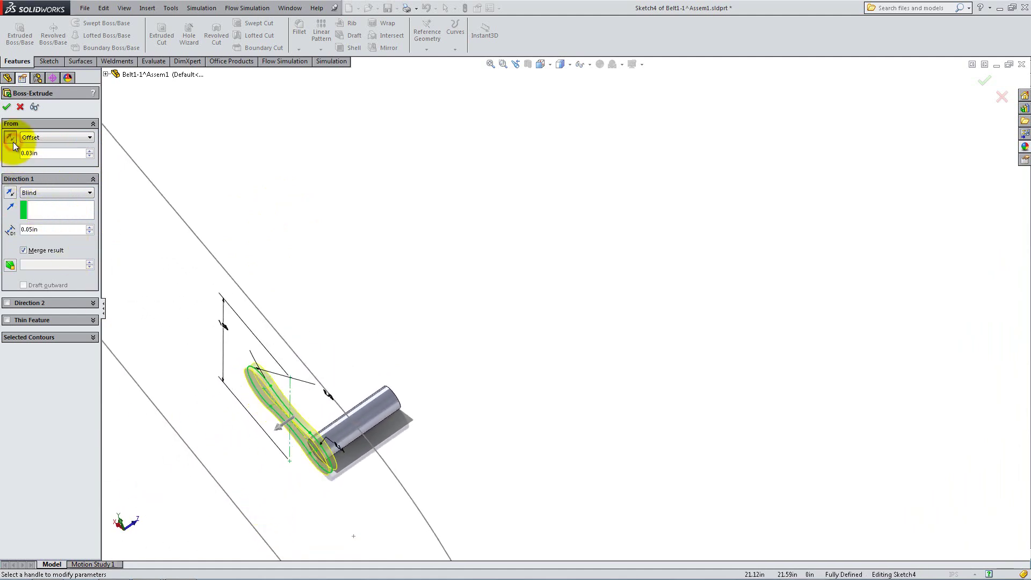
{"action": "left_click", "coordinate": [8, 195]}
{"action": "scroll", "coordinate": [334, 469], "scroll_direction": "down", "scroll_amount": 5}
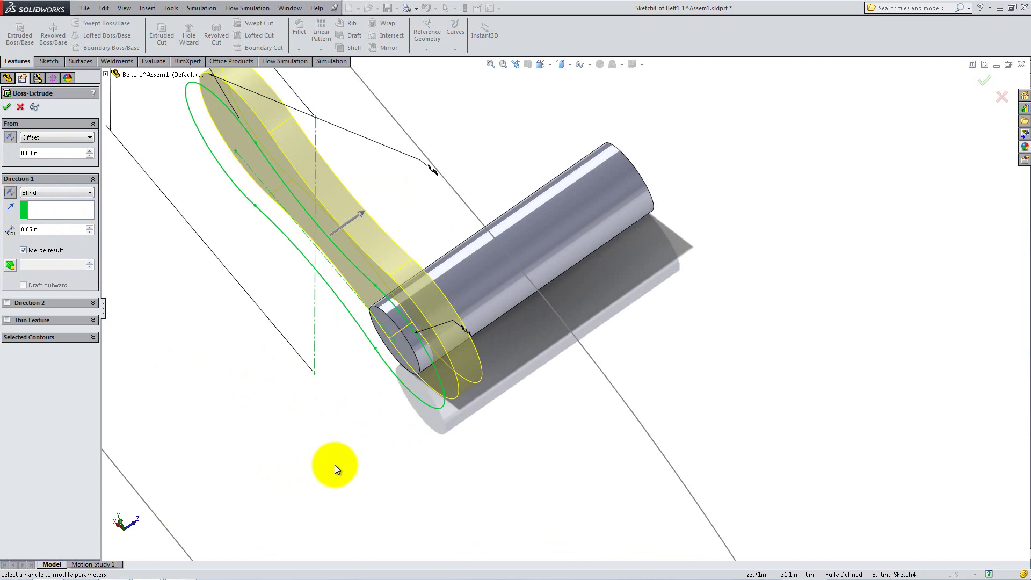
{"action": "left_click", "coordinate": [5, 108]}
Step: Start a new sketch on the link plate's face
{"action": "middle_click_drag", "start_coordinate": [333, 355], "coordinate": [402, 221]}
{"action": "right_click", "coordinate": [399, 309]}
{"action": "left_click", "coordinate": [420, 282]}
Step: Sketch a circle at the link's far end, concentric with the end arc and equal to the first pin
{"action": "left_click", "coordinate": [88, 24]}
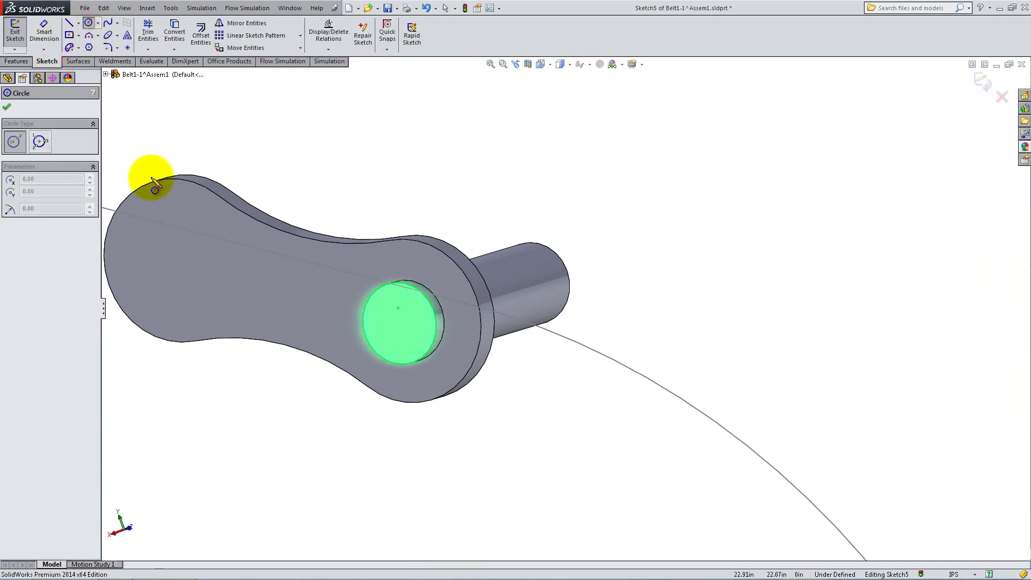
{"action": "left_click", "coordinate": [170, 265]}
{"action": "left_click", "coordinate": [196, 234]}
{"action": "key", "text": "Escape"}
{"action": "left_click", "coordinate": [184, 226]}
{"action": "left_click", "coordinate": [184, 177], "text": "ctrl"}
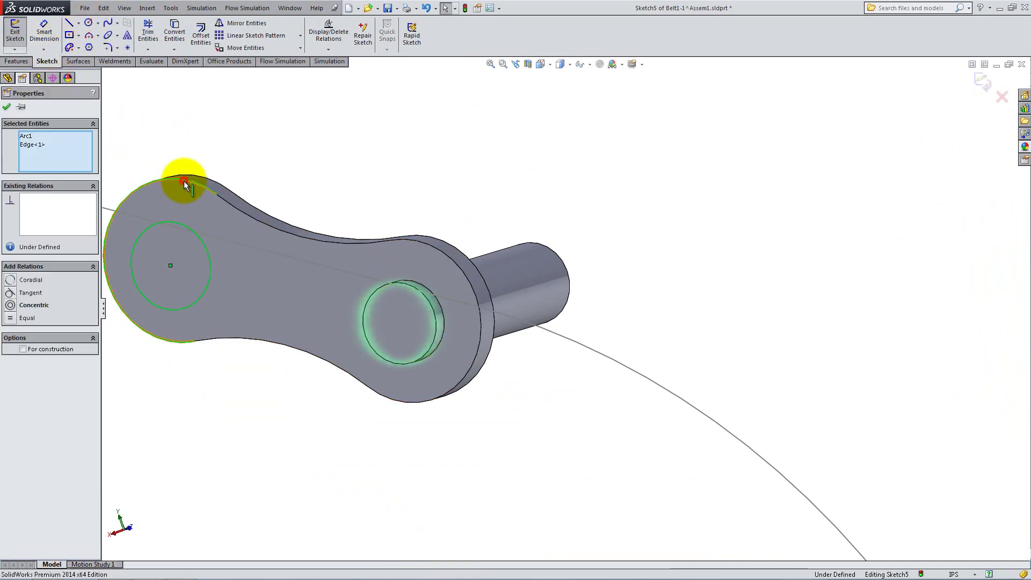
{"action": "left_click", "coordinate": [15, 305]}
{"action": "left_click", "coordinate": [150, 214]}
{"action": "left_click_drag", "start_coordinate": [392, 283], "coordinate": [411, 291]}
{"action": "left_click", "coordinate": [12, 315]}
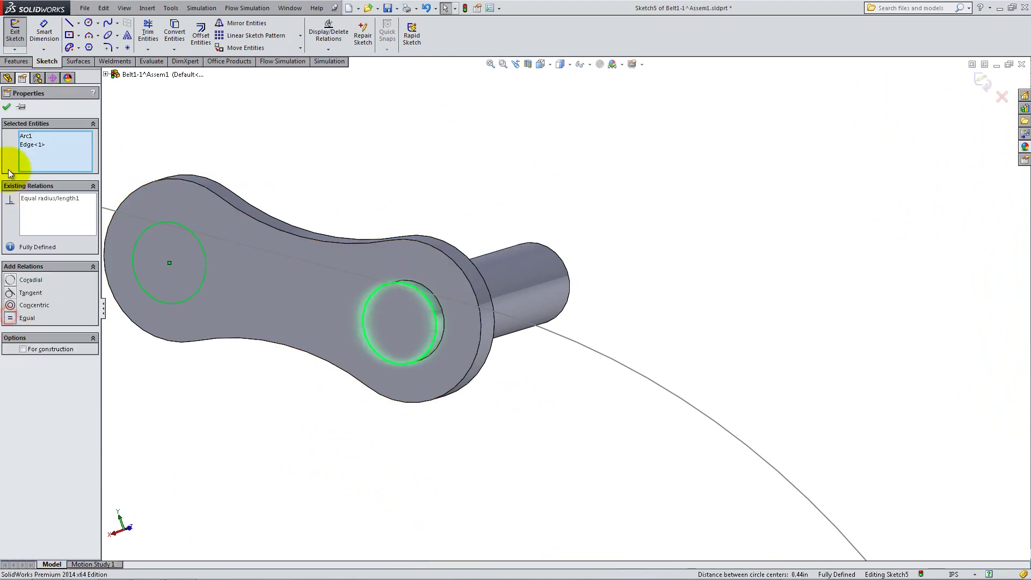
{"action": "left_click", "coordinate": [7, 106]}
Step: Extrude the circle up to the first pin's end face to form the second pin
{"action": "left_click", "coordinate": [16, 61]}
{"action": "left_click", "coordinate": [19, 38]}
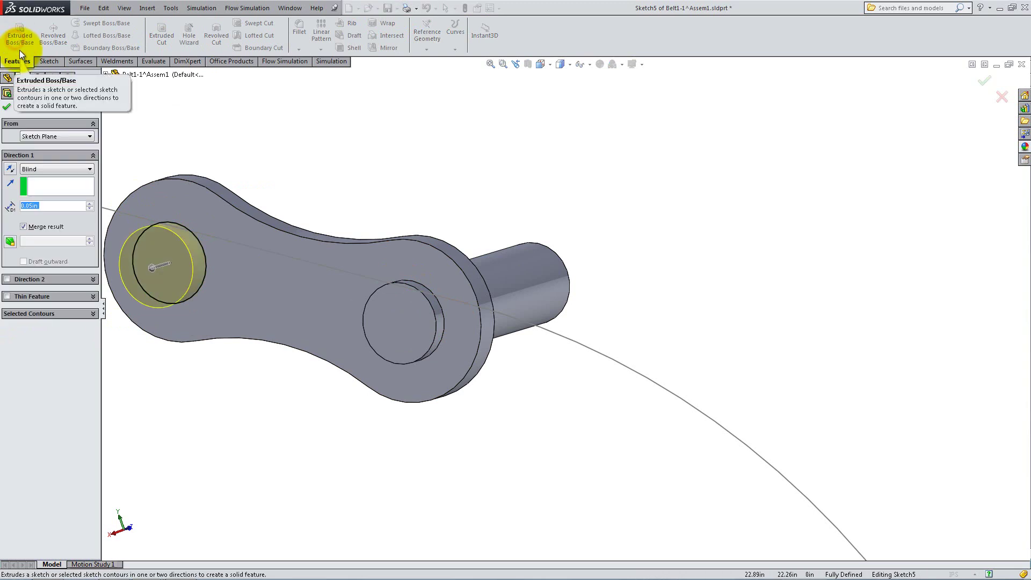
{"action": "left_click", "coordinate": [51, 169]}
{"action": "left_click", "coordinate": [53, 200]}
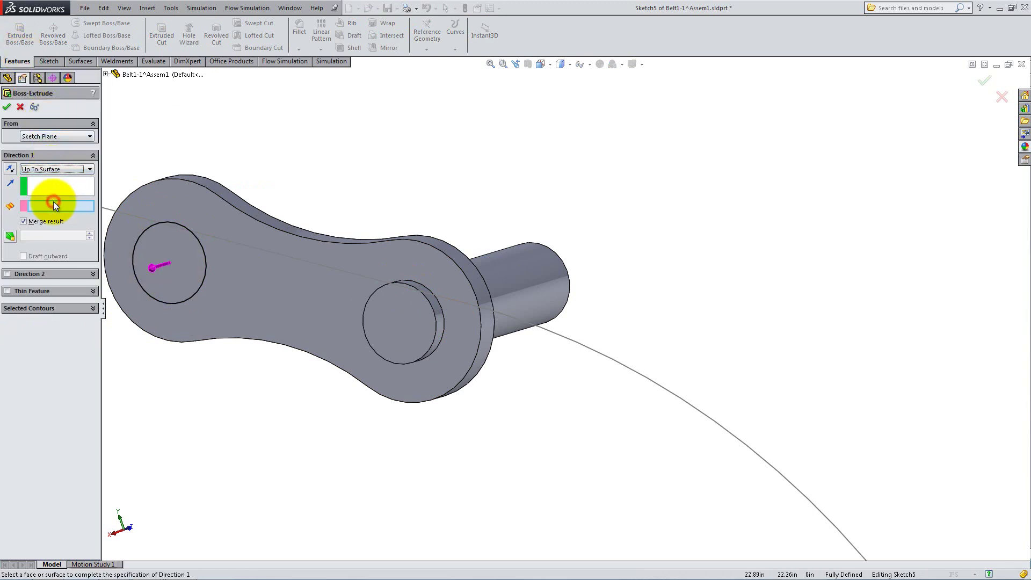
{"action": "middle_click_drag", "start_coordinate": [279, 265], "coordinate": [408, 286]}
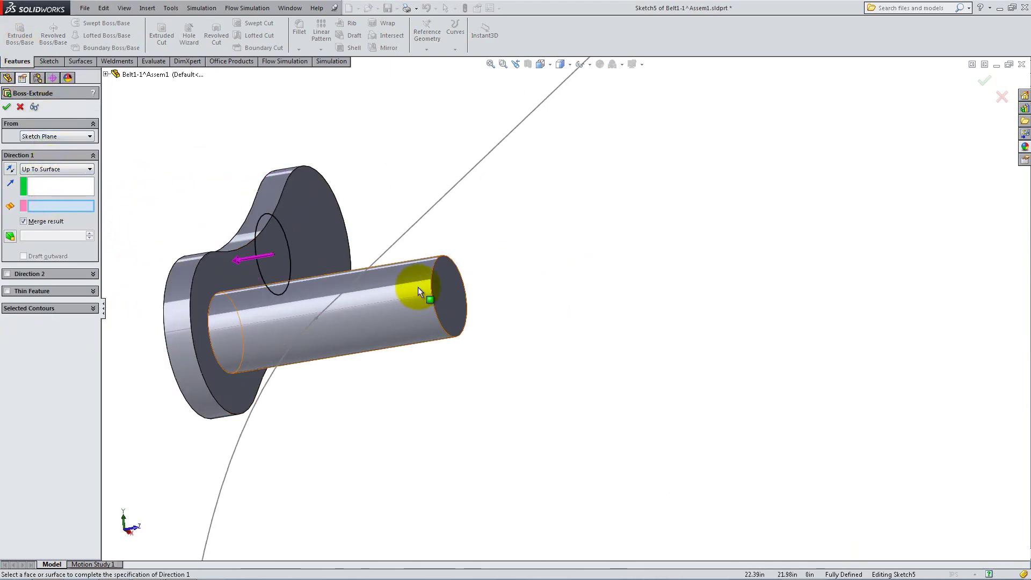
{"action": "left_click", "coordinate": [447, 291]}
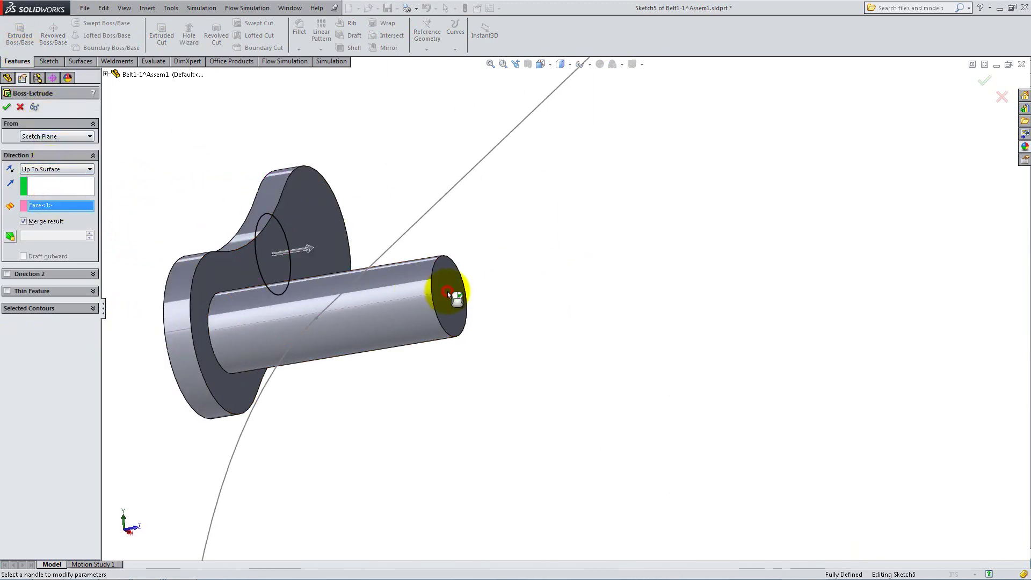
{"action": "left_click", "coordinate": [7, 109]}
{"action": "middle_click_drag", "start_coordinate": [259, 320], "coordinate": [414, 341]}
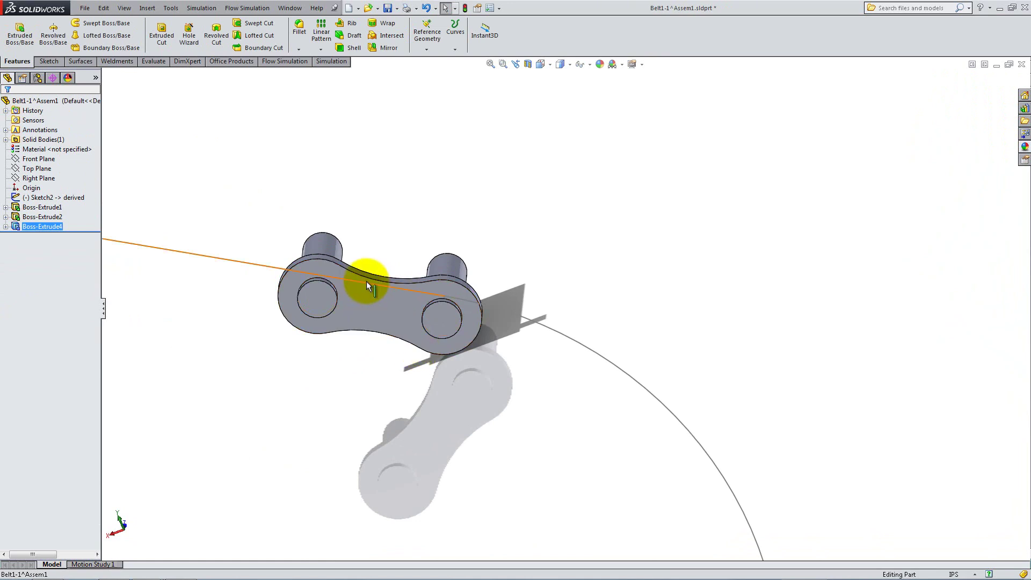
Step: Start a new sketch on the flange face, viewed Normal To and zoomed on the link end
{"action": "middle_click_drag", "start_coordinate": [369, 345], "coordinate": [337, 303]}
{"action": "right_click", "coordinate": [420, 240]}
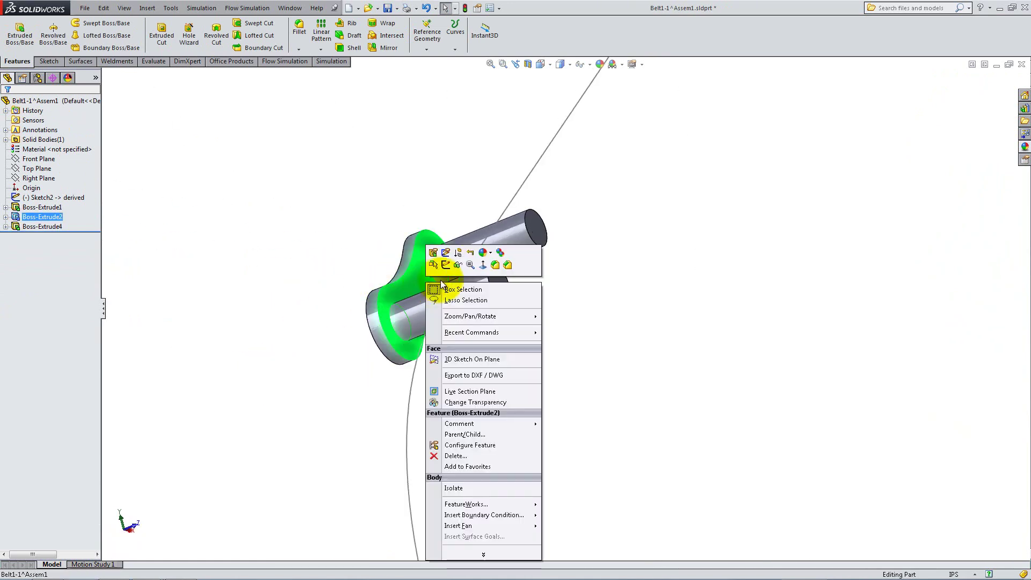
{"action": "left_click", "coordinate": [447, 268]}
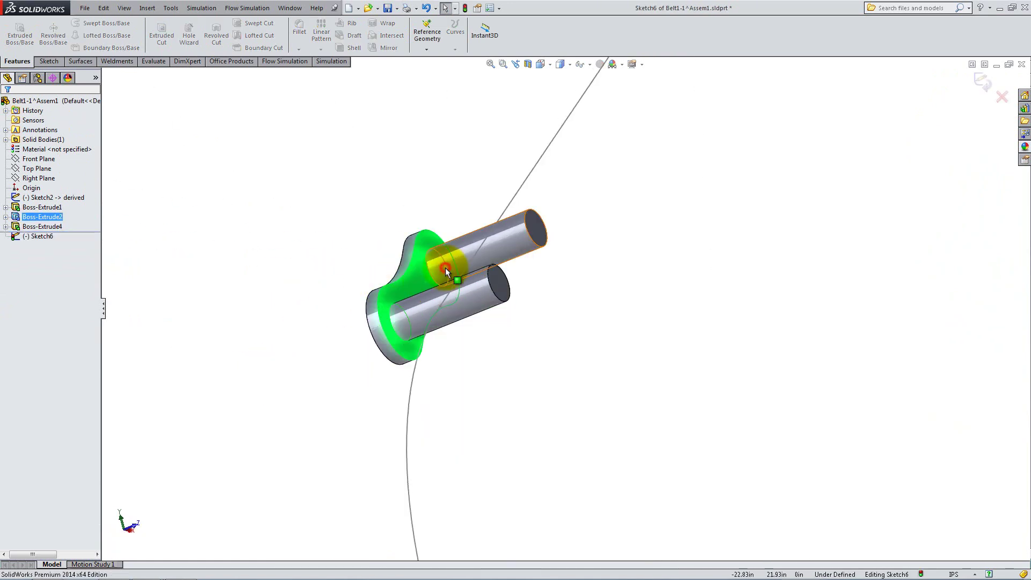
{"action": "left_click", "coordinate": [538, 64]}
{"action": "left_click", "coordinate": [585, 104]}
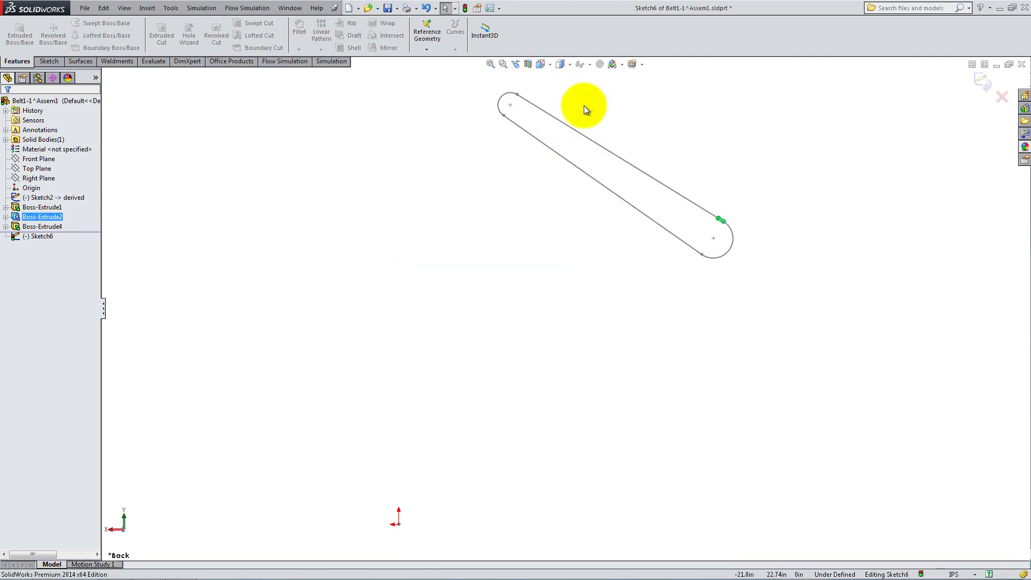
{"action": "left_click", "coordinate": [504, 65]}
{"action": "left_click_drag", "start_coordinate": [706, 203], "coordinate": [749, 236]}
{"action": "right_click", "coordinate": [668, 230]}
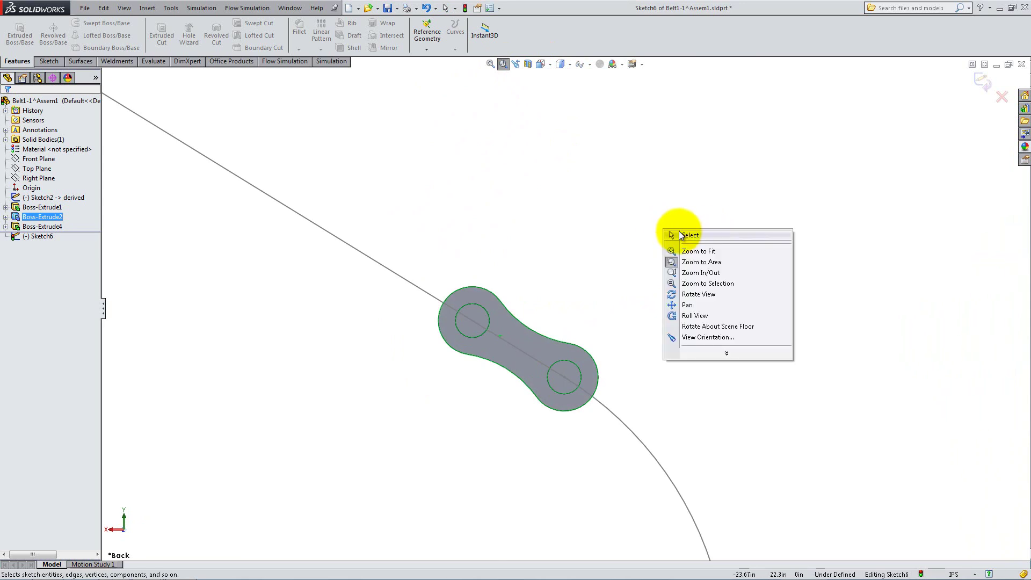
{"action": "left_click", "coordinate": [681, 236]}
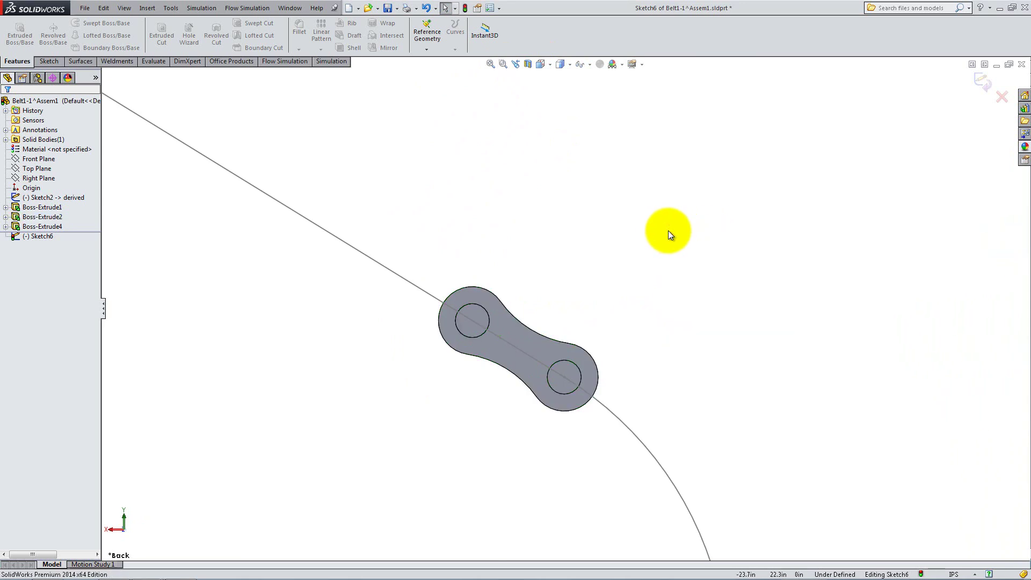
{"action": "scroll", "coordinate": [668, 230], "scroll_direction": "up", "scroll_amount": 2}
Step: Draw a circle on the link's outer end arc, centred on the first roller pin
{"action": "left_click", "coordinate": [56, 60]}
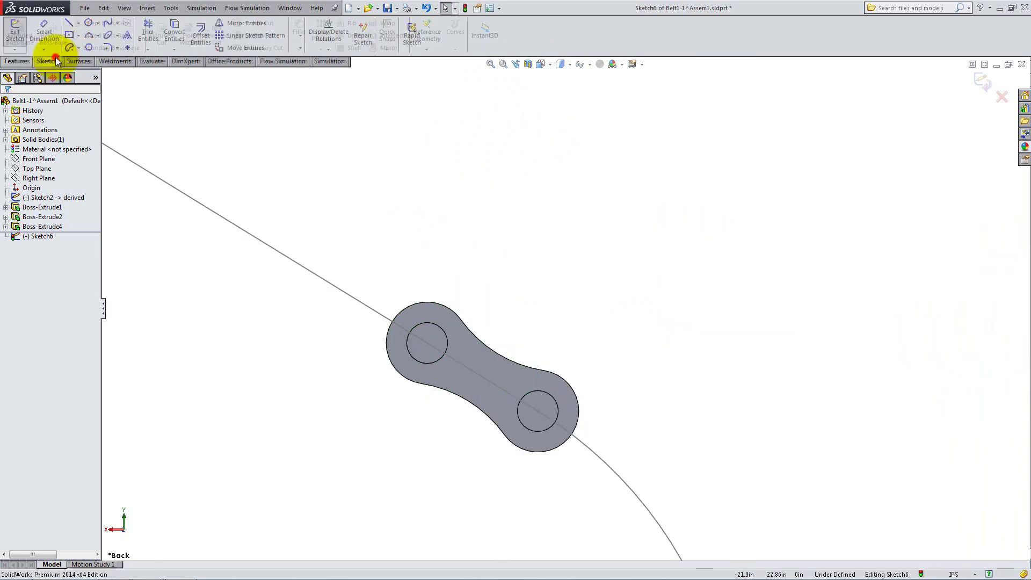
{"action": "left_click", "coordinate": [87, 24]}
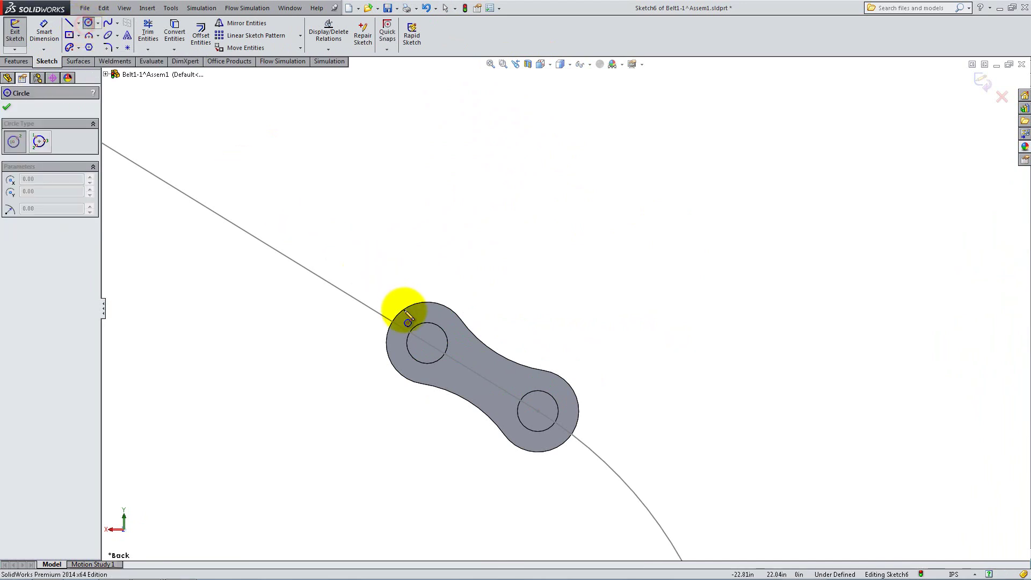
{"action": "left_click", "coordinate": [440, 304]}
{"action": "left_click", "coordinate": [8, 106]}
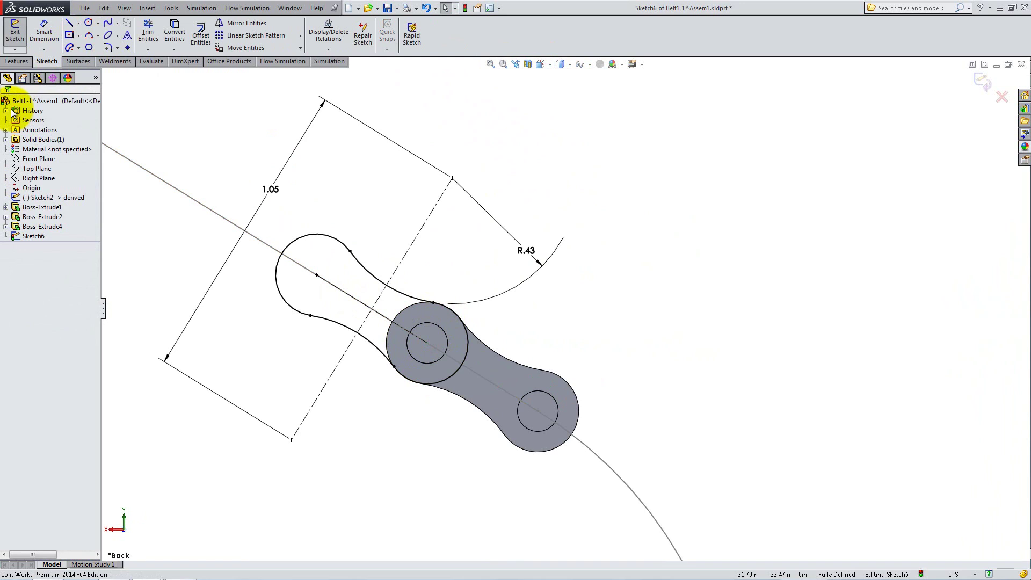
{"action": "left_click", "coordinate": [26, 63]}
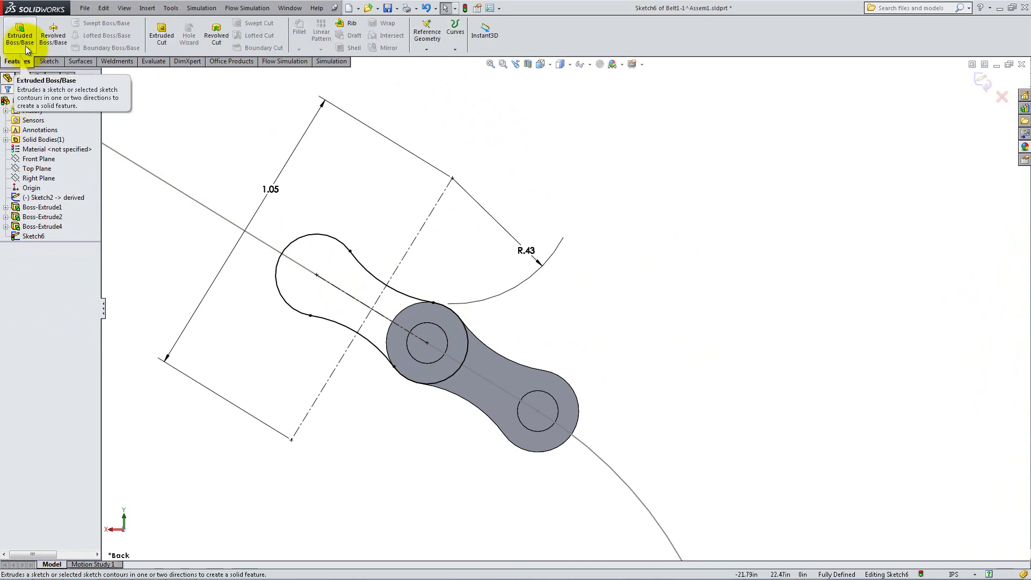
Step: Extrude Sketch6 into the second link plate, 0.05 in blind from a 0.03 in offset
{"action": "left_click", "coordinate": [25, 47]}
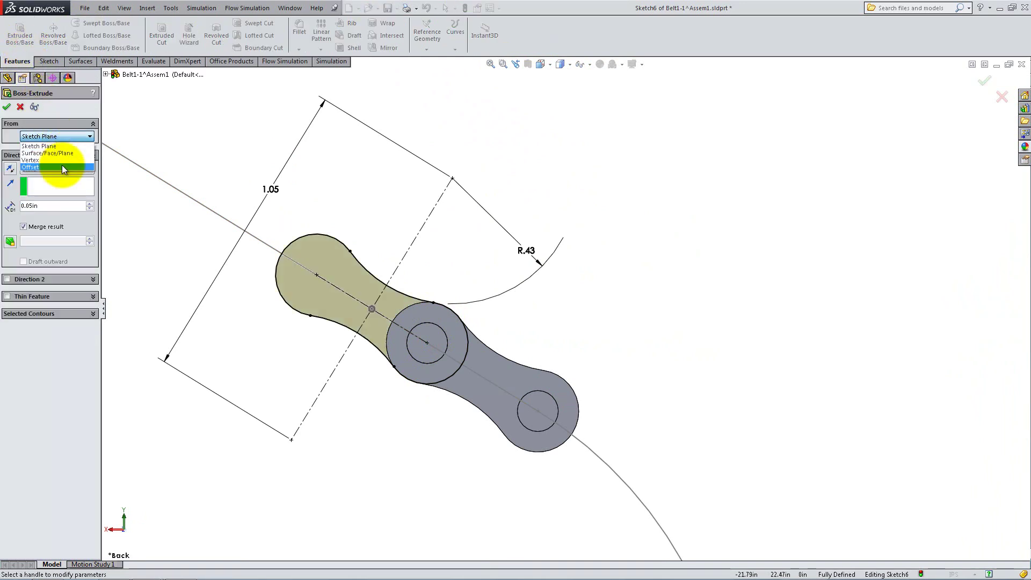
{"action": "left_click", "coordinate": [60, 166]}
{"action": "type", "text": "0.03"}
{"action": "left_click", "coordinate": [50, 231]}
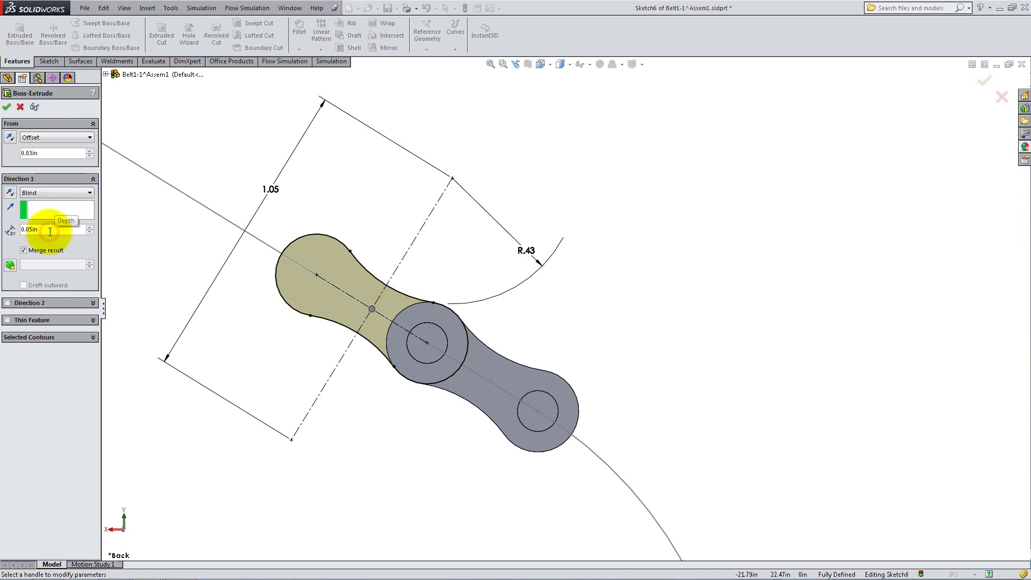
{"action": "middle_click_drag", "start_coordinate": [168, 281], "coordinate": [275, 522]}
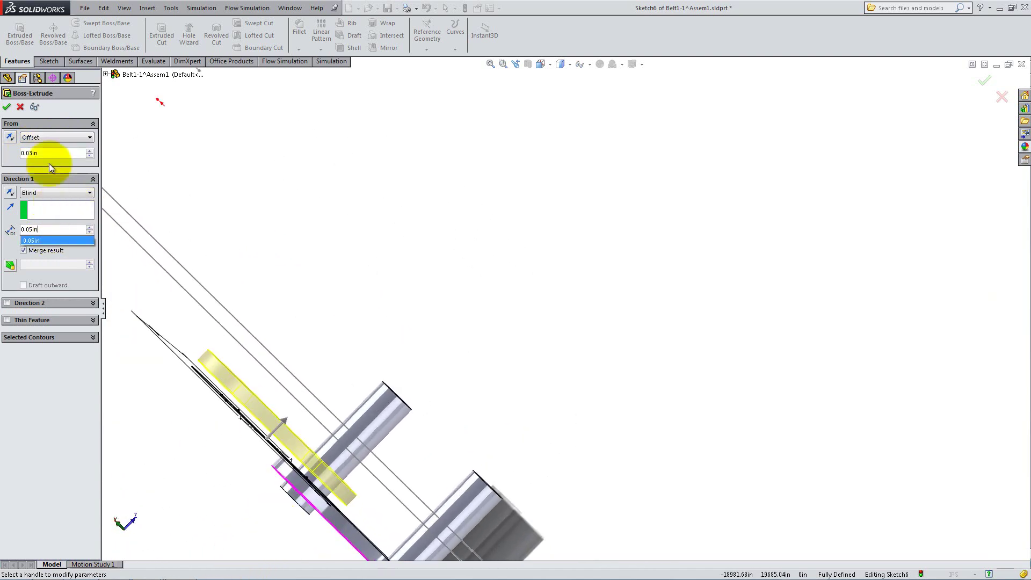
{"action": "left_click", "coordinate": [7, 107]}
{"action": "scroll", "coordinate": [213, 338], "scroll_direction": "up", "scroll_amount": 5}
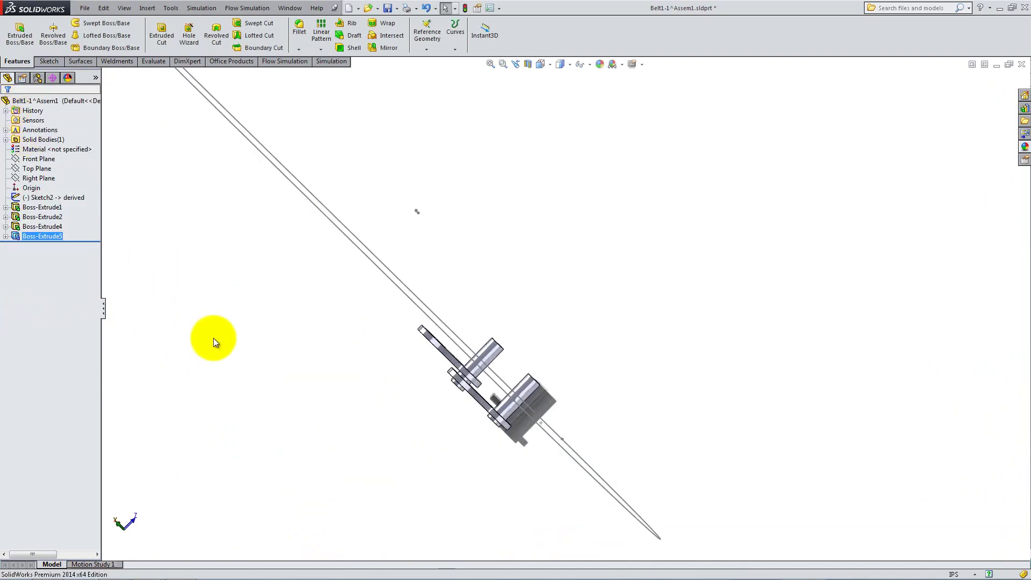
{"action": "scroll", "coordinate": [511, 369], "scroll_direction": "down", "scroll_amount": 10}
{"action": "scroll", "coordinate": [513, 365], "scroll_direction": "down", "scroll_amount": 3}
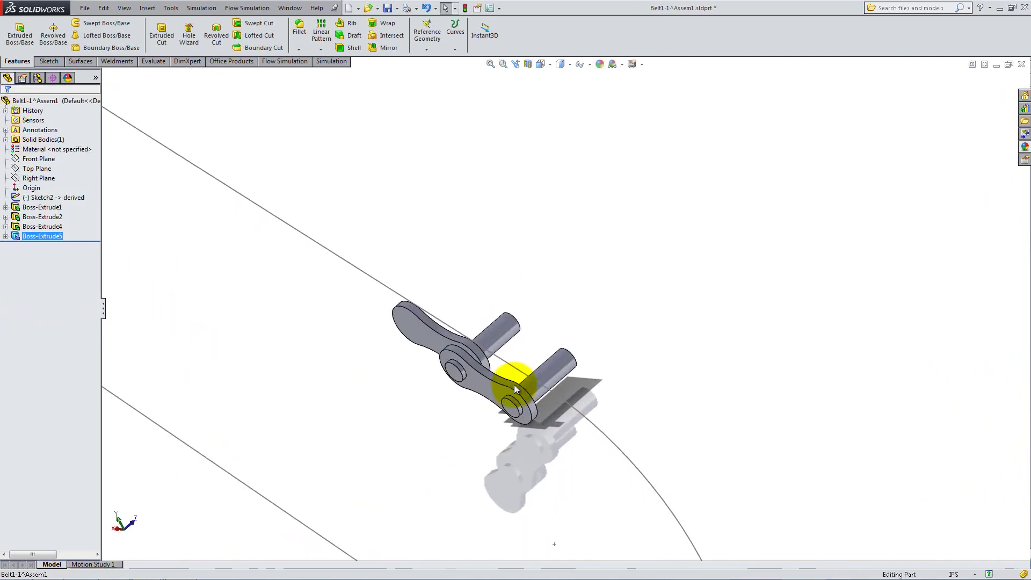
Step: Mirror Boss-Extrude1 through Boss-Extrude4 across the Front Plane
{"action": "left_click", "coordinate": [389, 47]}
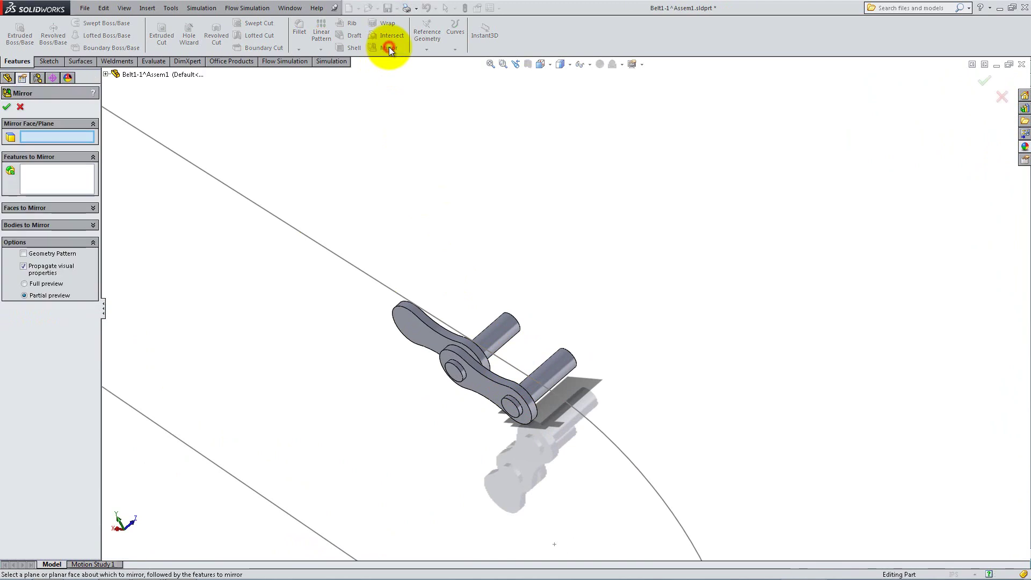
{"action": "left_click", "coordinate": [106, 74]}
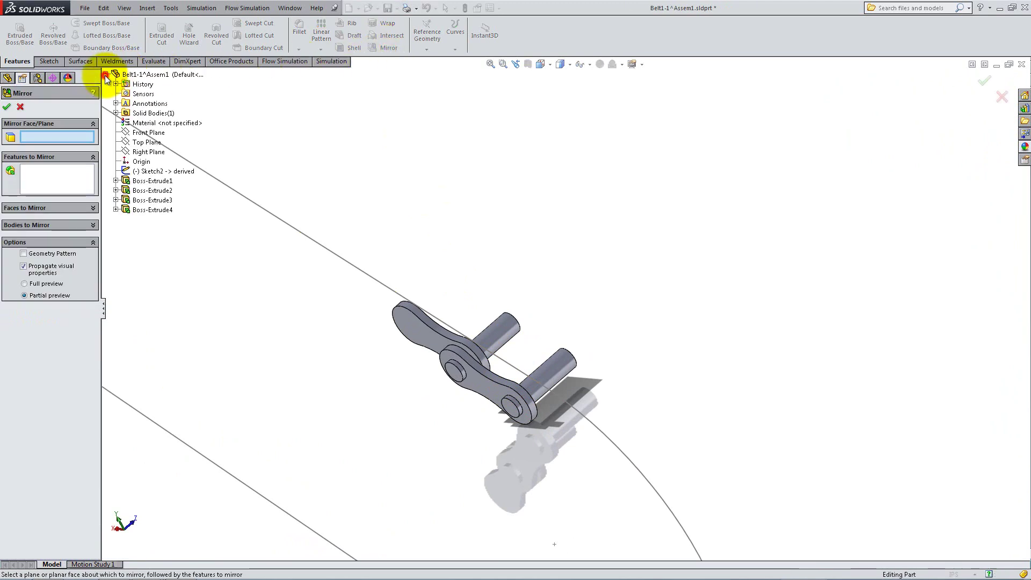
{"action": "left_click", "coordinate": [141, 133]}
{"action": "left_click", "coordinate": [139, 181]}
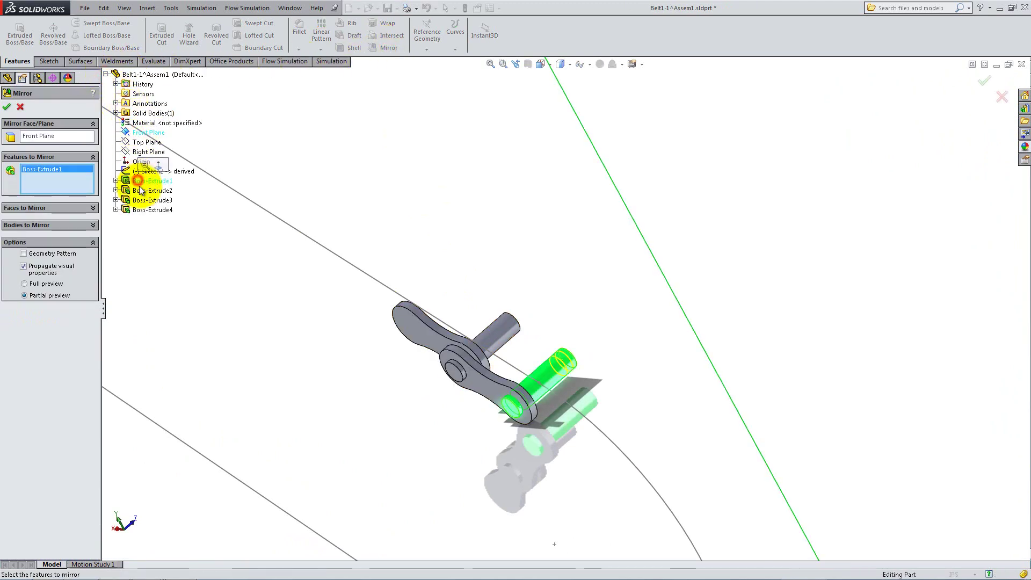
{"action": "left_click", "coordinate": [142, 191]}
{"action": "left_click", "coordinate": [148, 201]}
{"action": "left_click", "coordinate": [147, 209]}
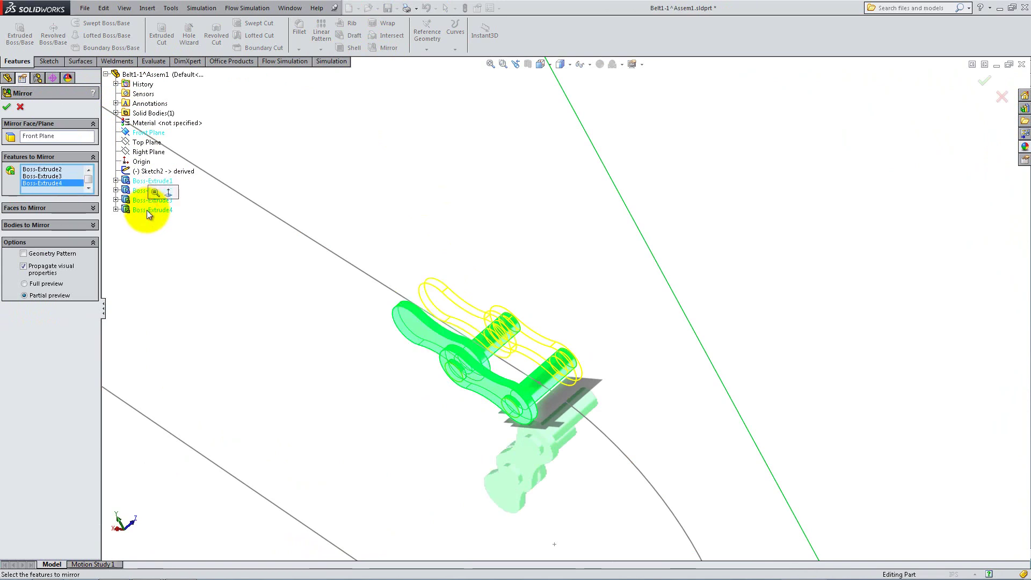
{"action": "left_click", "coordinate": [7, 107]}
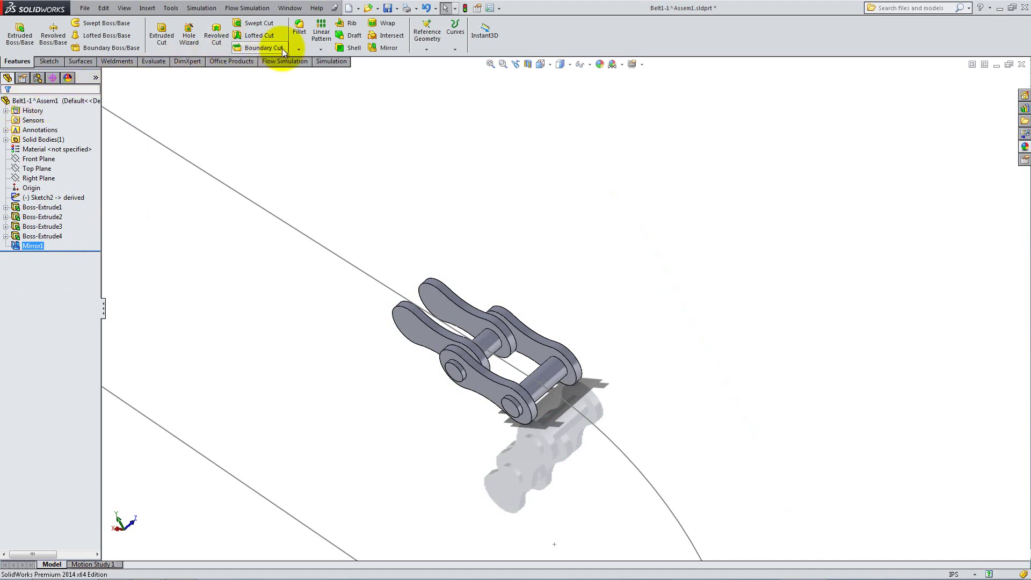
Step: Curve-pattern the link 54 times, equally spaced along Sketch2, and save the part
{"action": "left_click", "coordinate": [312, 49]}
{"action": "left_click", "coordinate": [324, 93]}
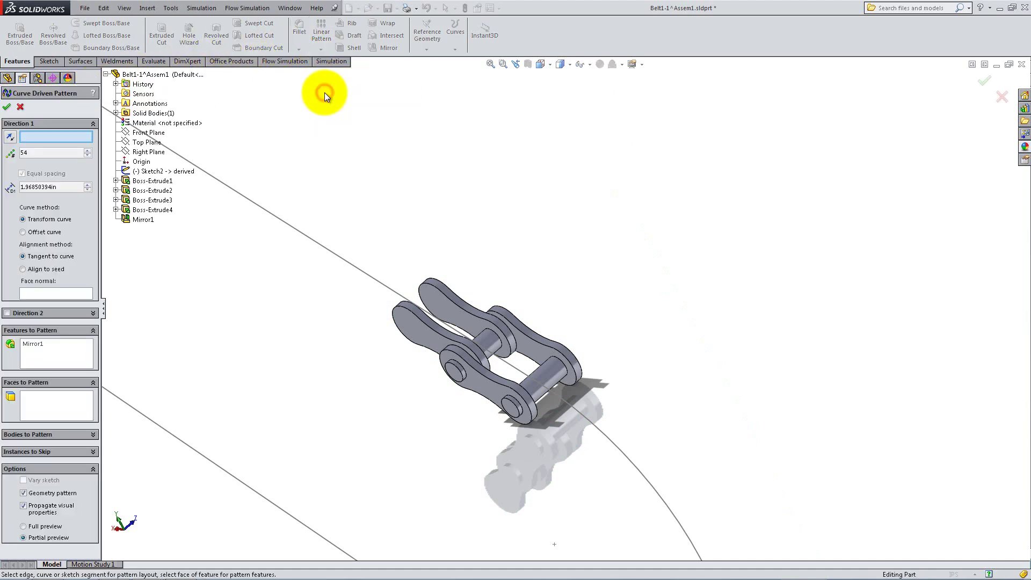
{"action": "scroll", "coordinate": [245, 196], "scroll_direction": "up", "scroll_amount": 5}
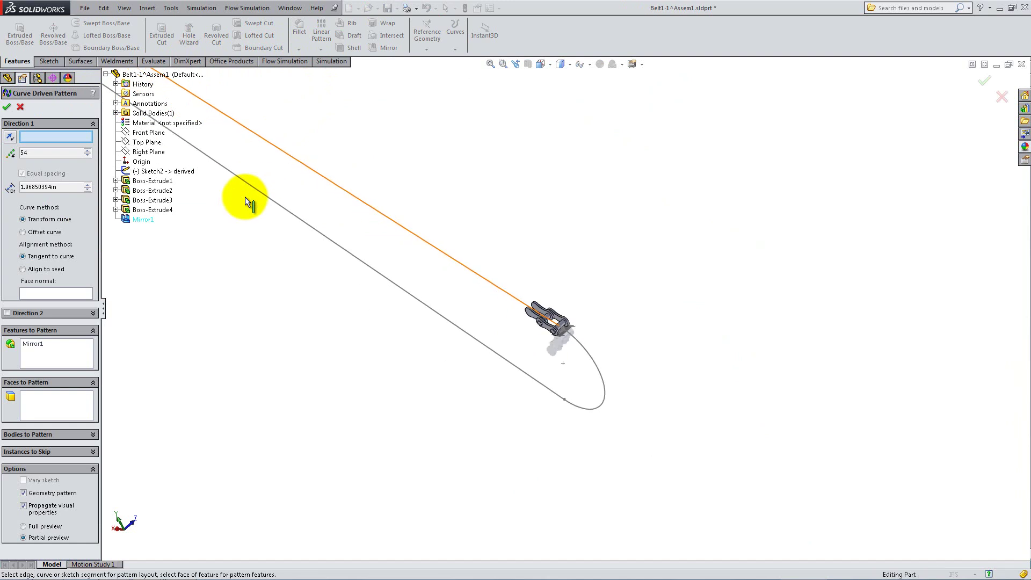
{"action": "left_click", "coordinate": [184, 171]}
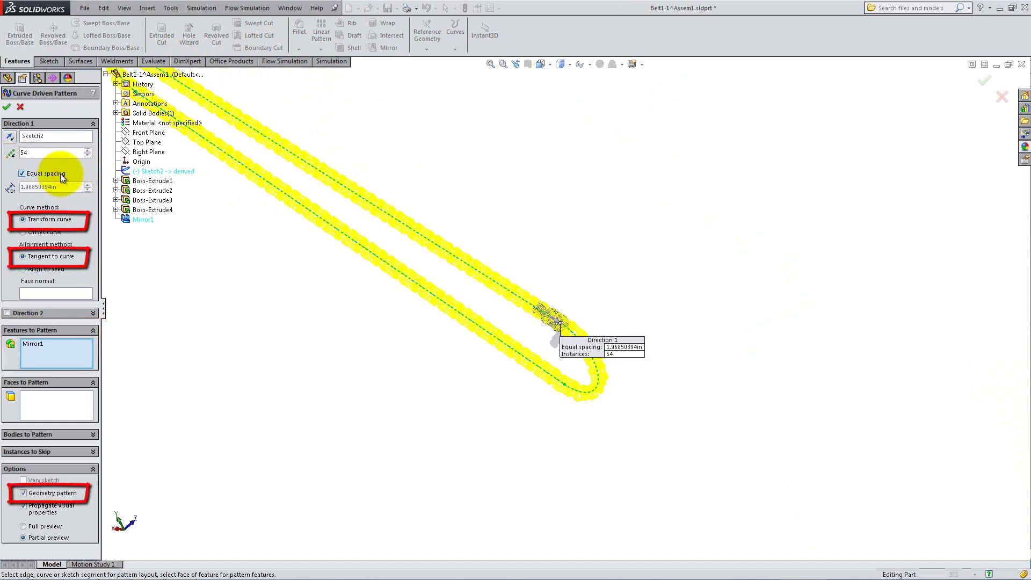
{"action": "mouse_move", "coordinate": [372, 246]}
{"action": "middle_mouse_down"}
{"action": "mouse_move", "coordinate": [373, 226]}
{"action": "mouse_move", "coordinate": [429, 167]}
{"action": "mouse_move", "coordinate": [433, 137]}
{"action": "middle_mouse_up"}
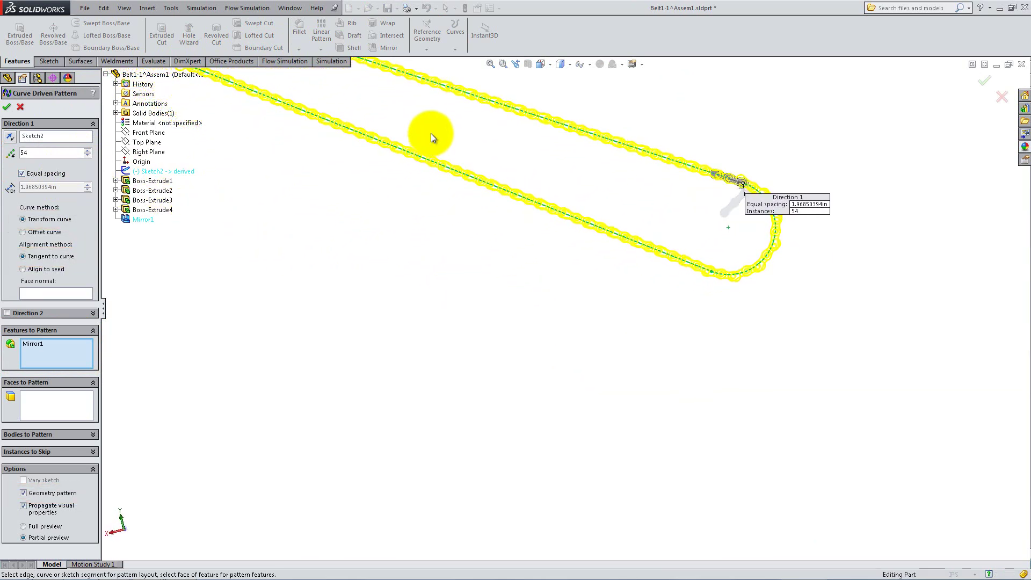
{"action": "left_click", "coordinate": [7, 106]}
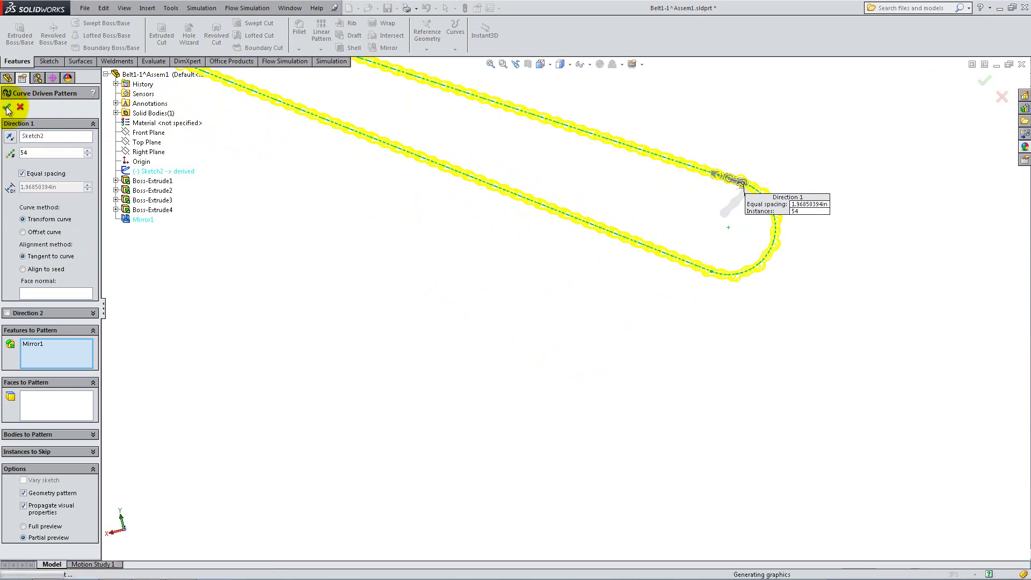
{"action": "scroll", "coordinate": [400, 154], "scroll_direction": "down", "scroll_amount": 3}
{"action": "scroll", "coordinate": [521, 230], "scroll_direction": "up", "scroll_amount": 8}
{"action": "middle_click_drag", "start_coordinate": [515, 252], "coordinate": [424, 120]}
{"action": "left_click", "coordinate": [387, 7]}
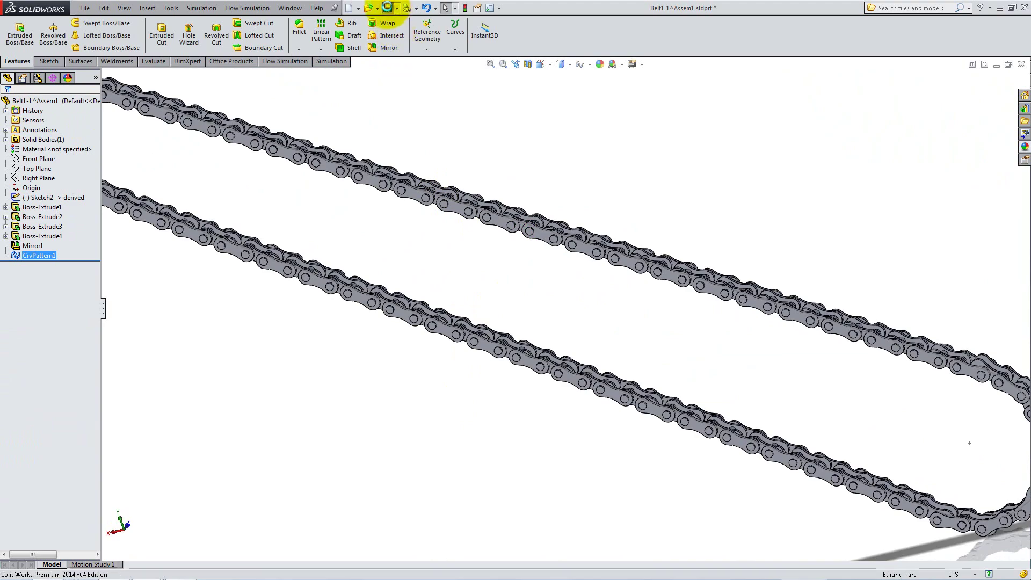
Step: Close the chain part and hide the green Sketch10 belt line in the assembly
{"action": "left_click", "coordinate": [1021, 65]}
{"action": "scroll", "coordinate": [553, 343], "scroll_direction": "down", "scroll_amount": 3}
{"action": "mouse_move", "coordinate": [554, 344]}
{"action": "middle_mouse_down"}
{"action": "mouse_move", "coordinate": [594, 334]}
{"action": "mouse_move", "coordinate": [518, 300]}
{"action": "middle_mouse_up"}
{"action": "right_click", "coordinate": [443, 262]}
{"action": "left_click", "coordinate": [460, 250]}
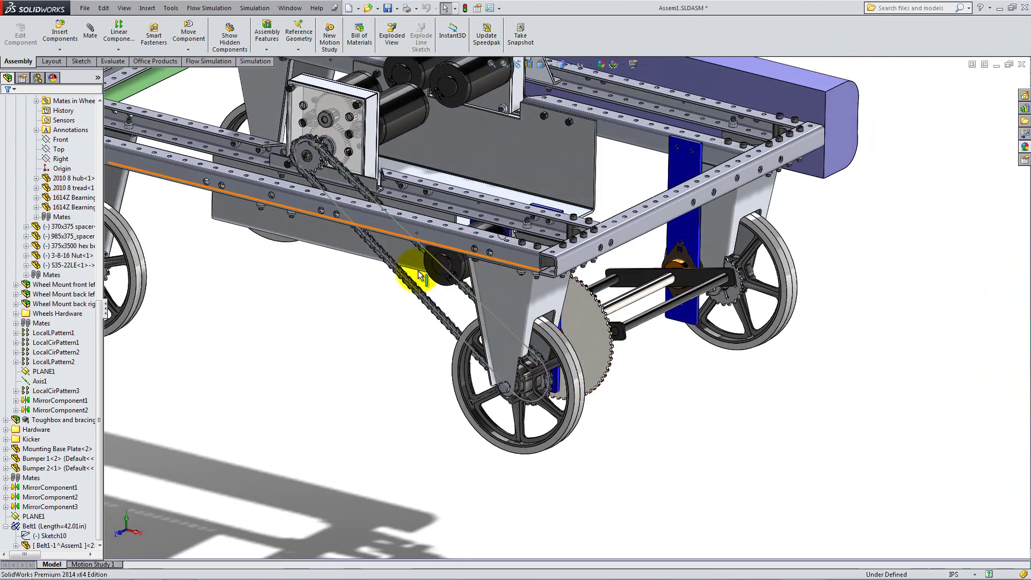
Step: Collapse the assembly tree and switch to a trimetric view of the robot
{"action": "left_click", "coordinate": [16, 545]}
{"action": "right_click", "coordinate": [54, 439]}
{"action": "left_click", "coordinate": [75, 454]}
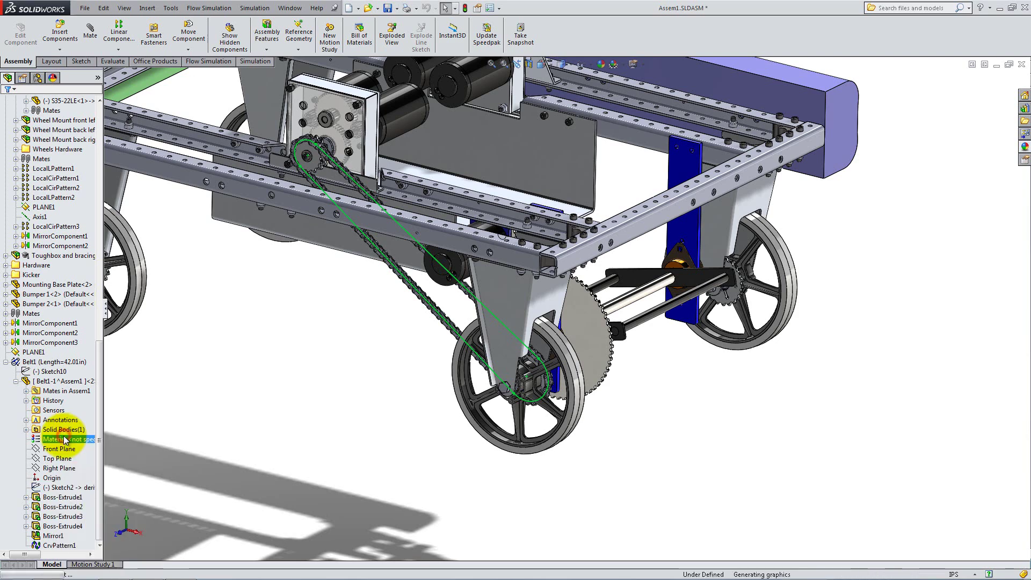
{"action": "right_click", "coordinate": [16, 366]}
{"action": "left_click", "coordinate": [16, 370]}
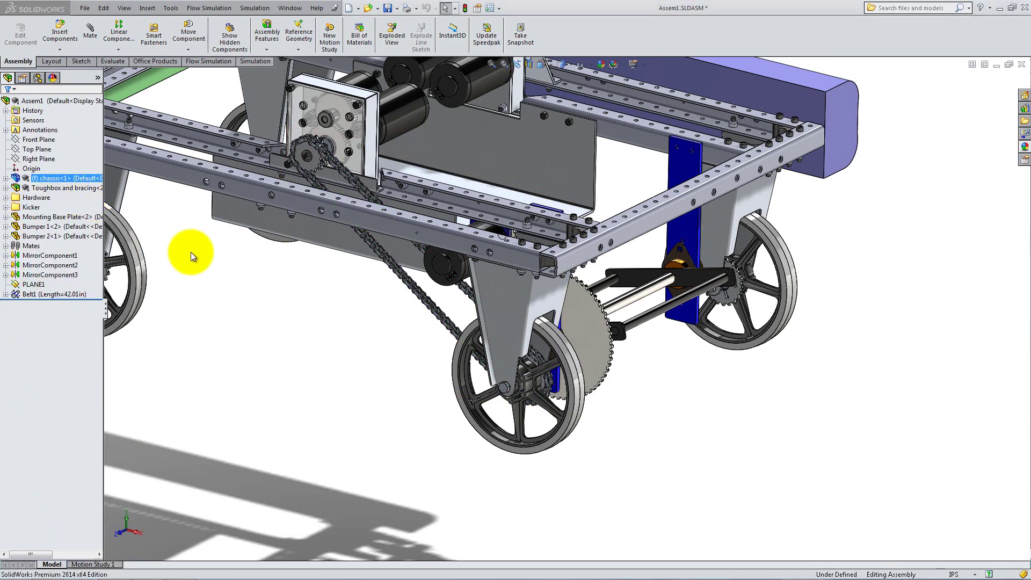
{"action": "key", "text": "space"}
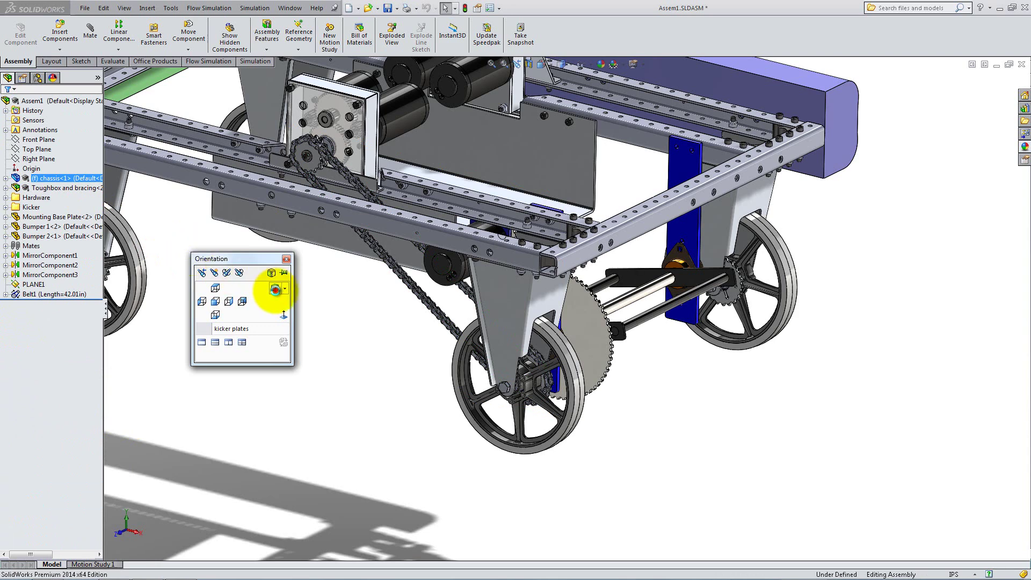
{"action": "left_click", "coordinate": [276, 292]}
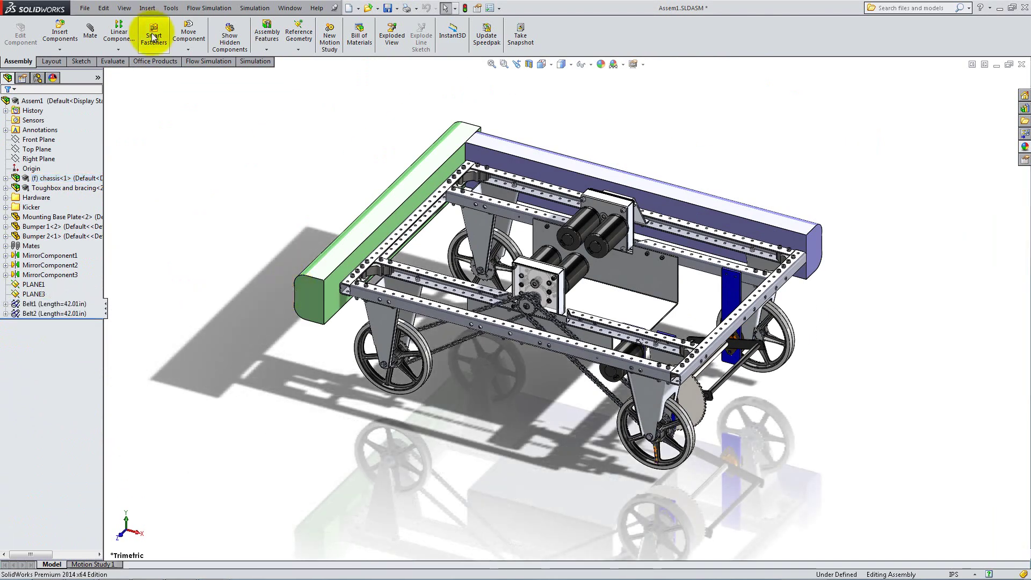
Step: Start Mirror Components with the chassis PLANE1 as the mirror plane
{"action": "left_click", "coordinate": [147, 8]}
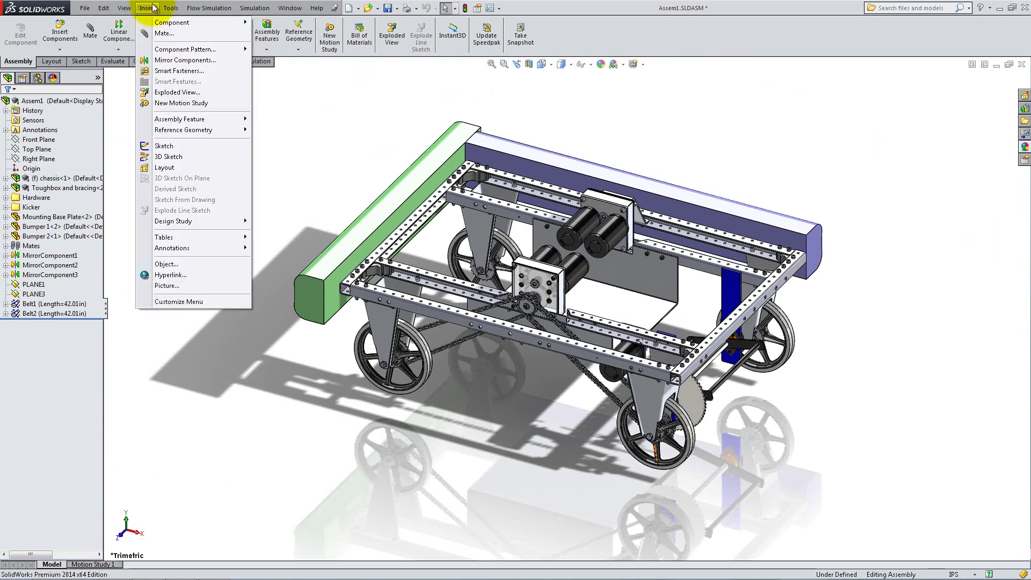
{"action": "left_click", "coordinate": [159, 63]}
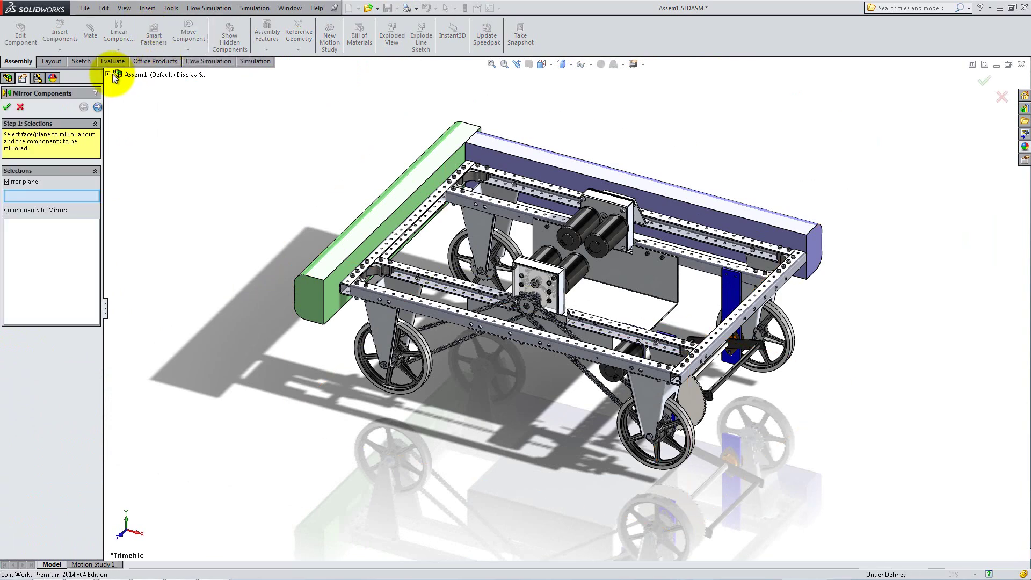
{"action": "left_click", "coordinate": [109, 75]}
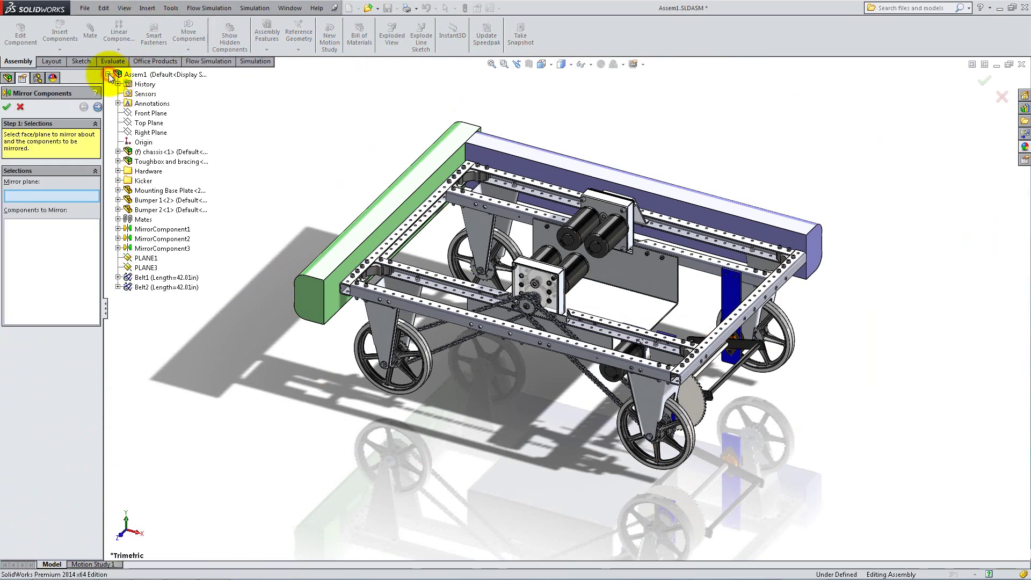
{"action": "left_click", "coordinate": [118, 151]}
{"action": "left_click", "coordinate": [156, 432]}
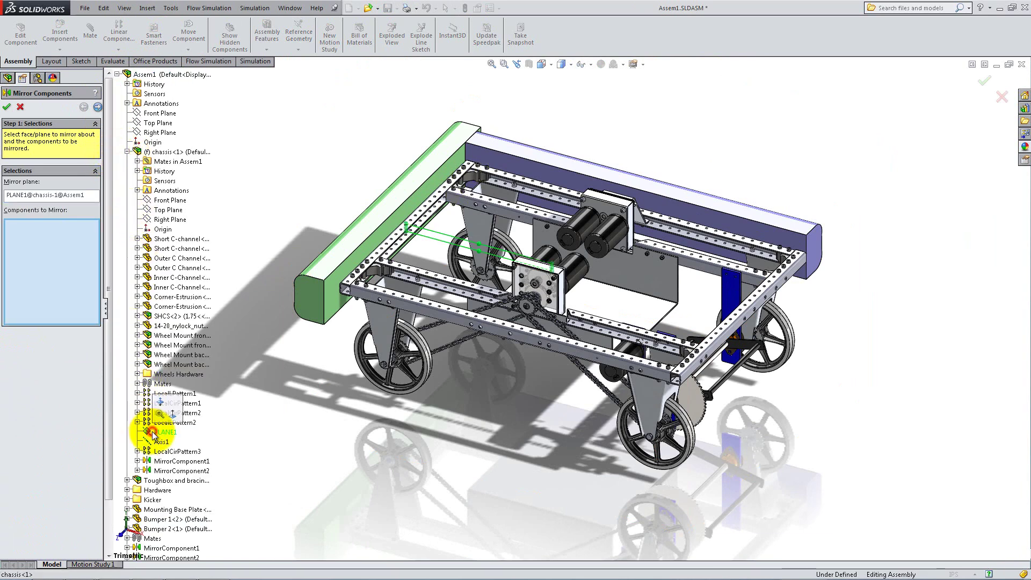
Step: Mirror the Belt1 and Belt2 chain parts, then view the robot from the top
{"action": "left_click", "coordinate": [58, 297]}
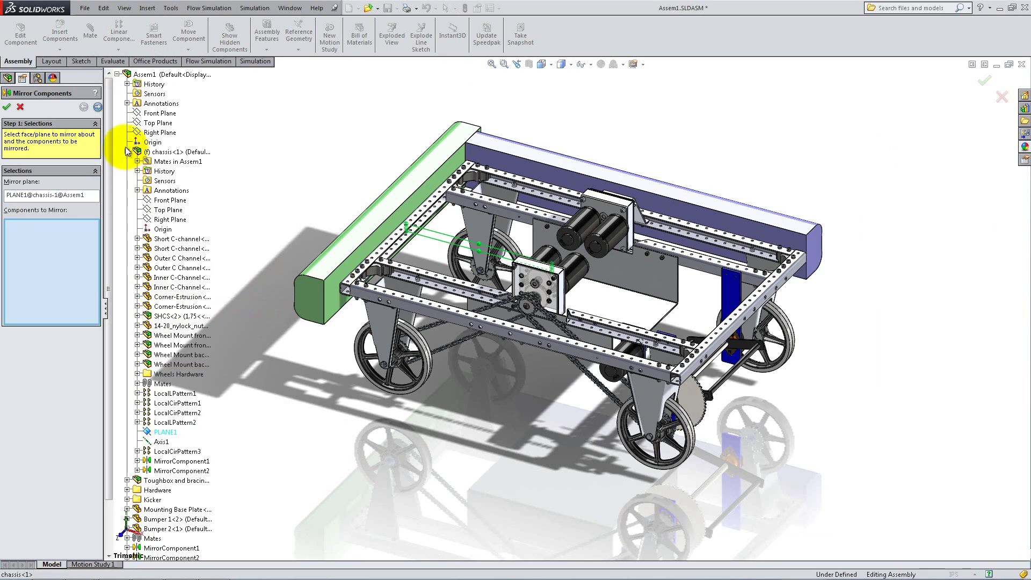
{"action": "left_click", "coordinate": [134, 153]}
{"action": "left_click", "coordinate": [118, 277]}
{"action": "left_click", "coordinate": [139, 295]}
{"action": "left_click", "coordinate": [118, 306]}
{"action": "left_click", "coordinate": [139, 326]}
{"action": "left_click", "coordinate": [8, 108]}
{"action": "key", "text": "space"}
{"action": "left_click", "coordinate": [118, 212]}
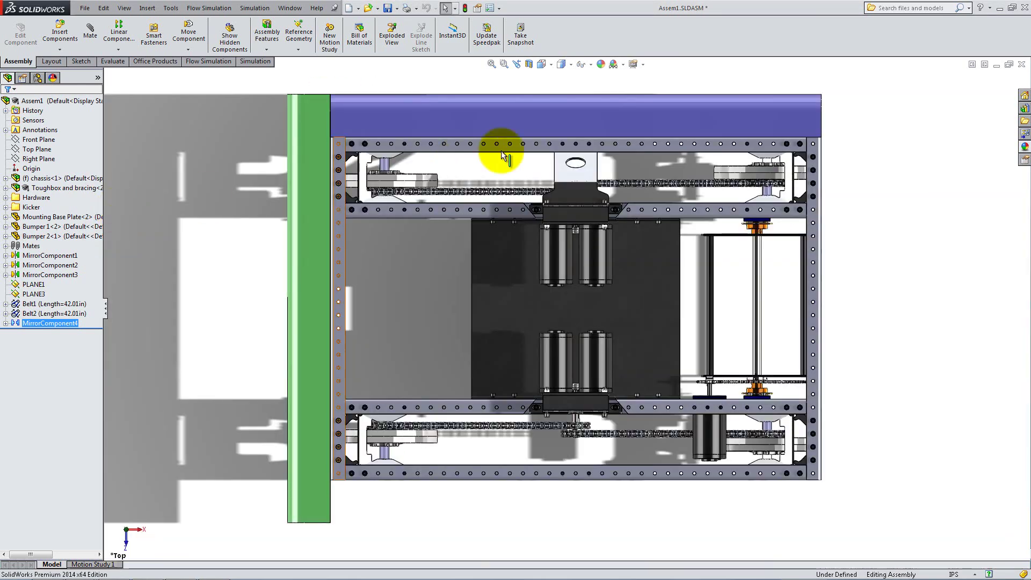
Step: Hide the T Brace, then fit the assembly in a trimetric view
{"action": "right_click", "coordinate": [563, 162]}
{"action": "left_click", "coordinate": [597, 117]}
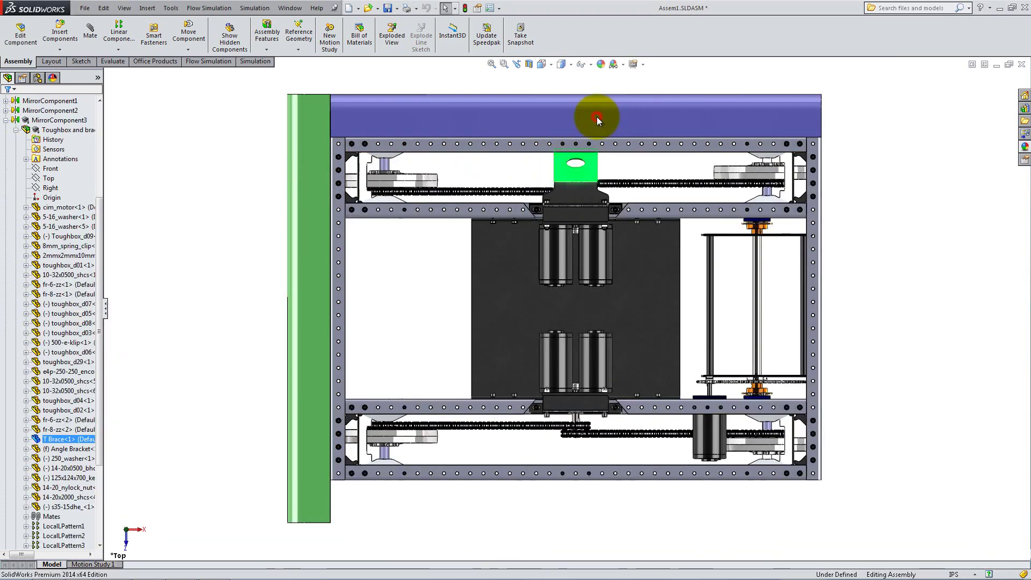
{"action": "scroll", "coordinate": [585, 195], "scroll_direction": "down", "scroll_amount": 5}
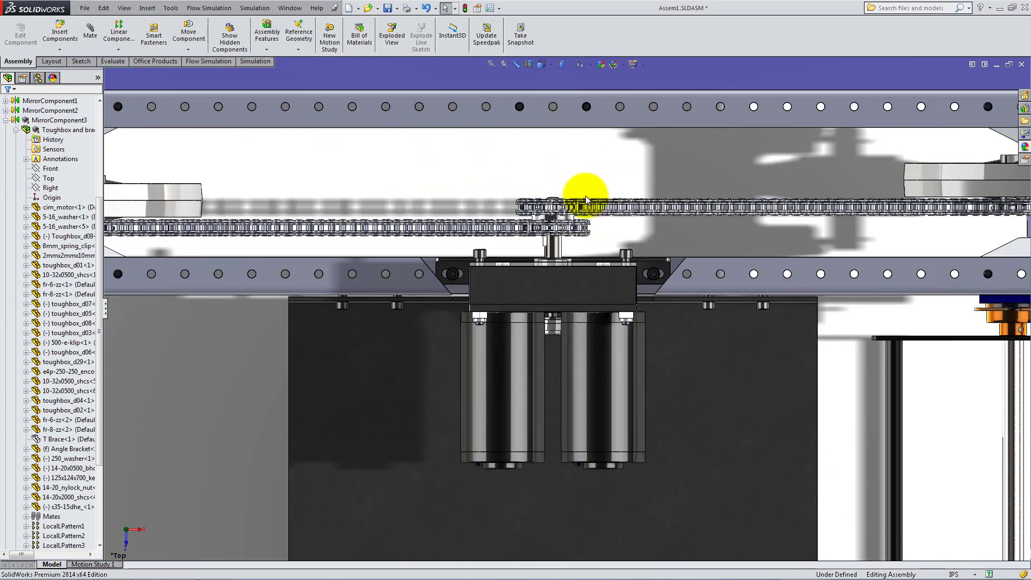
{"action": "key", "text": "f"}
{"action": "key", "text": "space"}
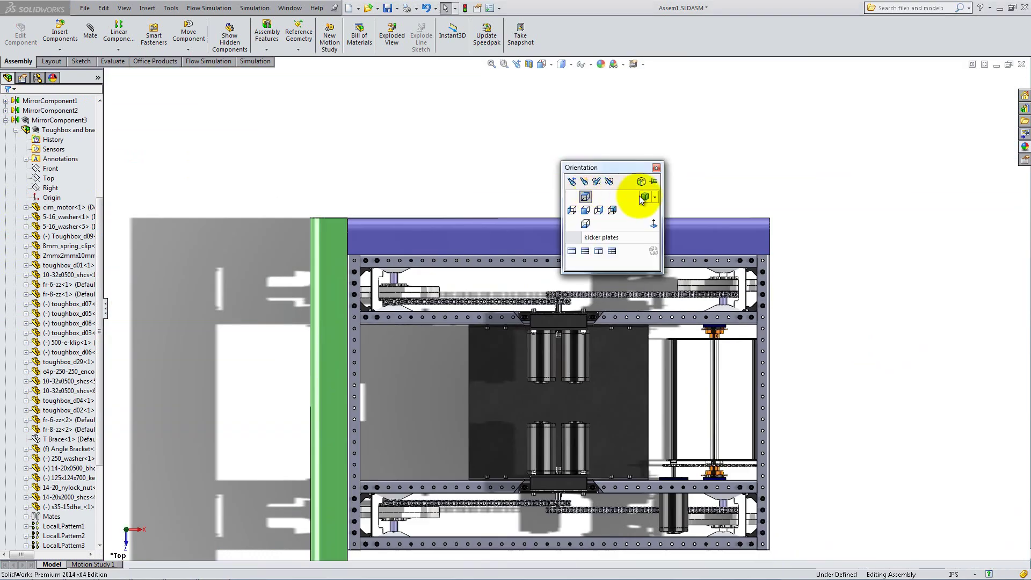
{"action": "left_click", "coordinate": [641, 197]}
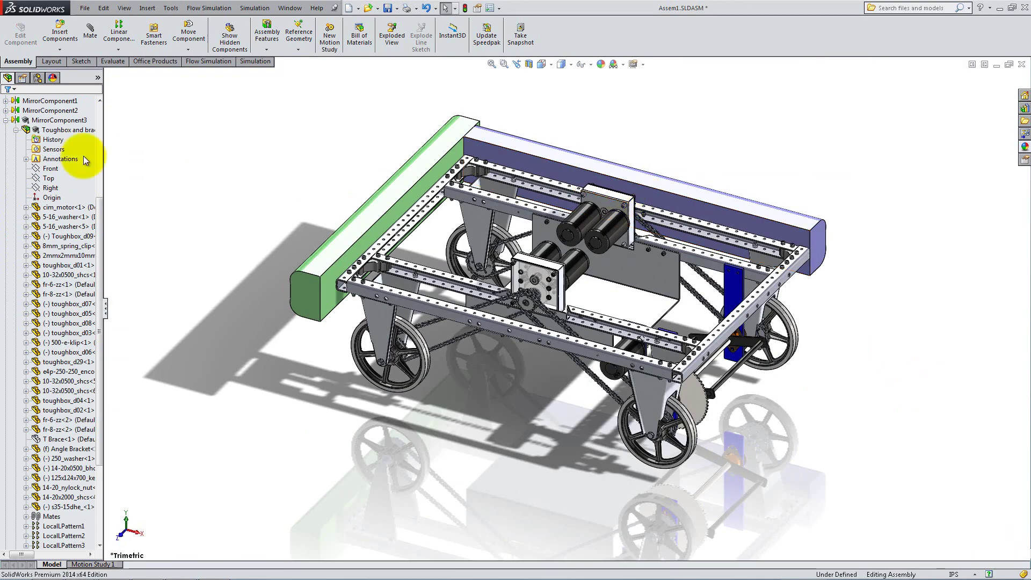
Step: Collapse the Toughbox and MirrorComponent3 entries in the feature tree
{"action": "right_click", "coordinate": [60, 439]}
{"action": "key", "text": "Escape"}
{"action": "left_click", "coordinate": [16, 130]}
{"action": "left_click", "coordinate": [6, 275]}
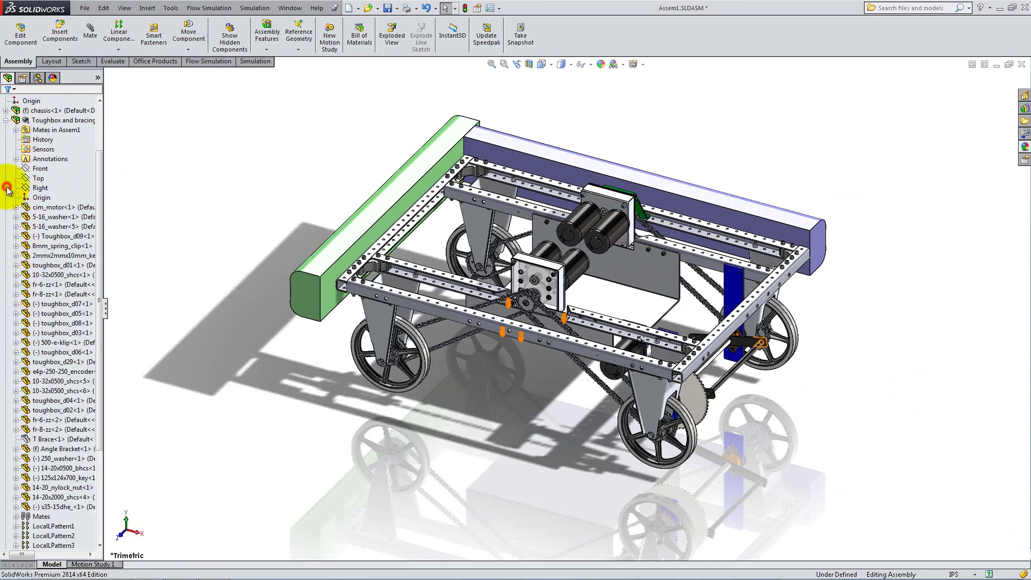
{"action": "right_click", "coordinate": [54, 439]}
{"action": "key", "text": "Escape"}
{"action": "left_click", "coordinate": [10, 119]}
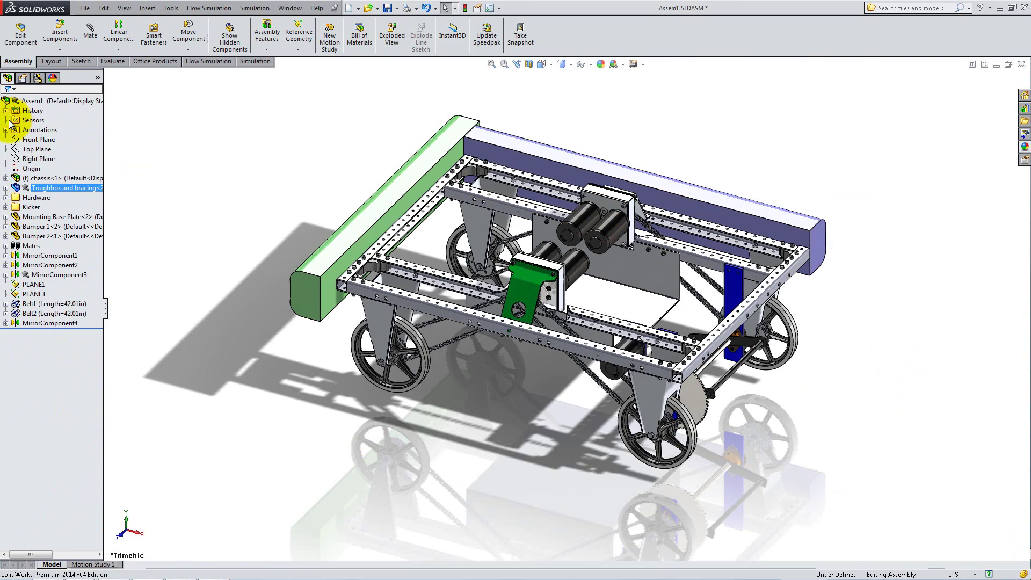